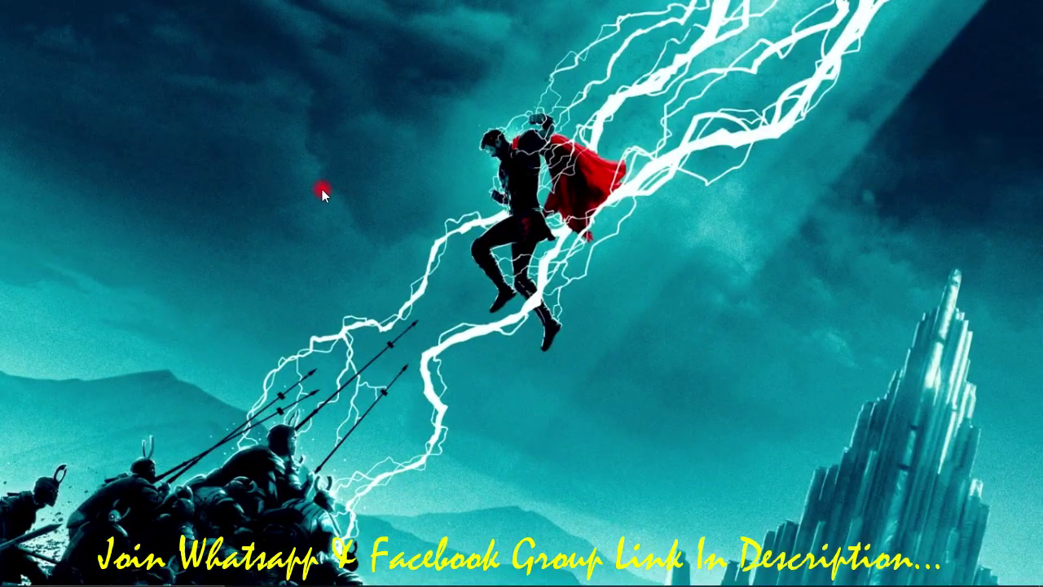
# - Refresh the desktop, then launch PowerPoint by running powerpnt from the Run dialog
pyautogui.rightClick(322, 189)
pyautogui.click(356, 235)
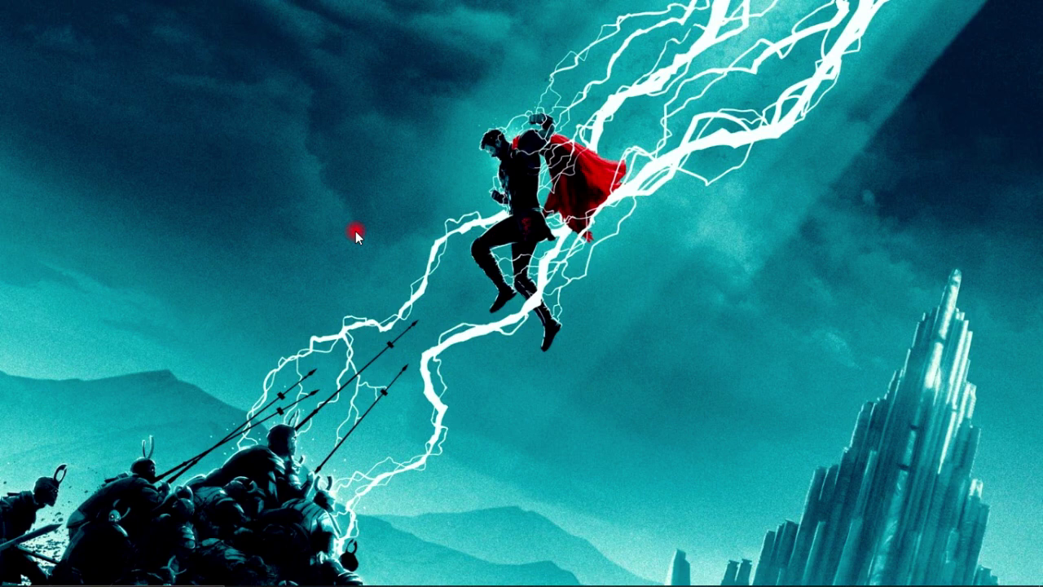
pyautogui.press('super+r')
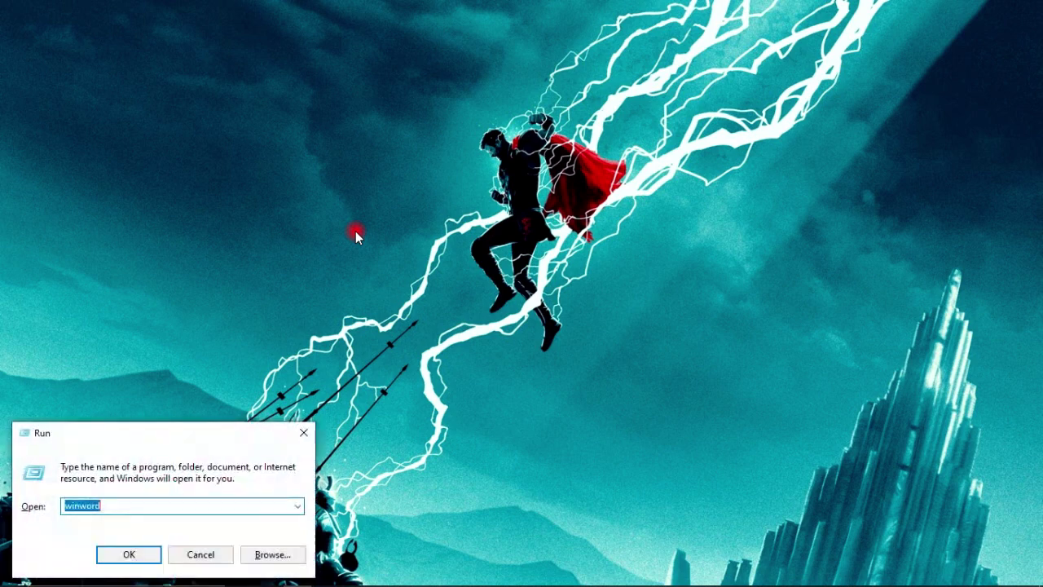
pyautogui.click(106, 505)
pyautogui.press('BackSpace')
pyautogui.press('BackSpace')
pyautogui.press('BackSpace')
pyautogui.press('BackSpace')
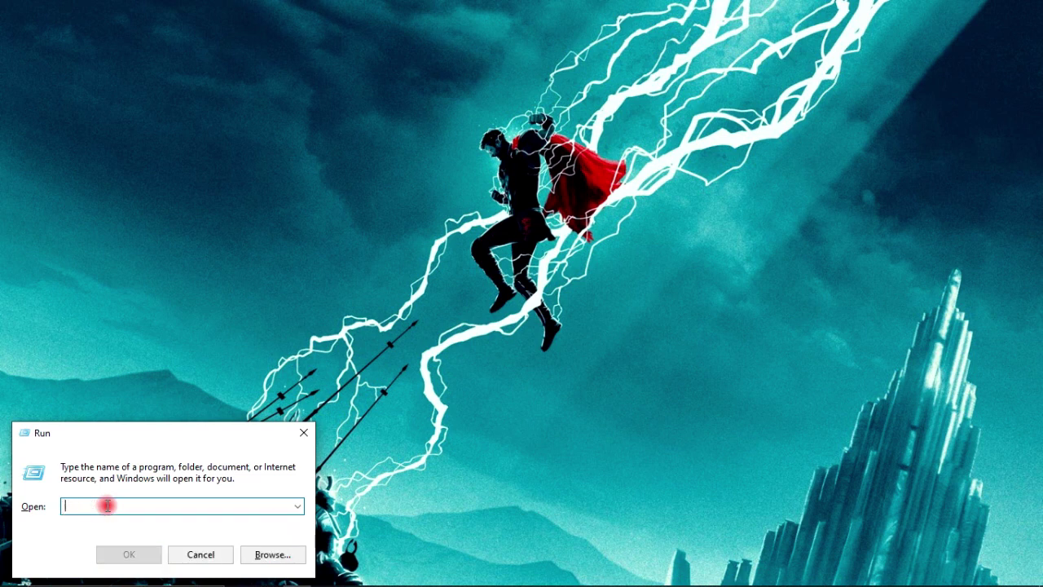
pyautogui.write('power')
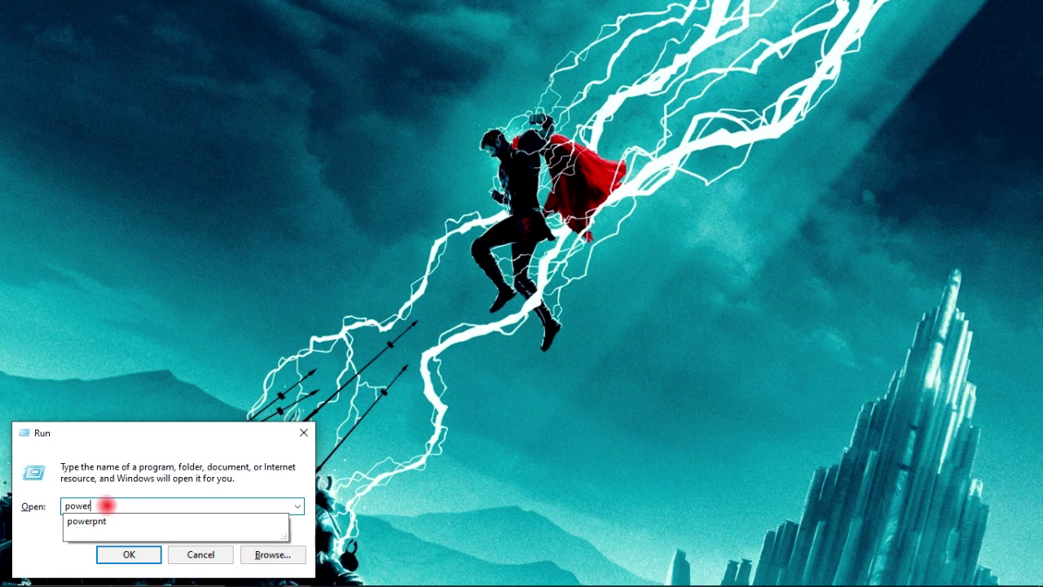
pyautogui.press('Down')
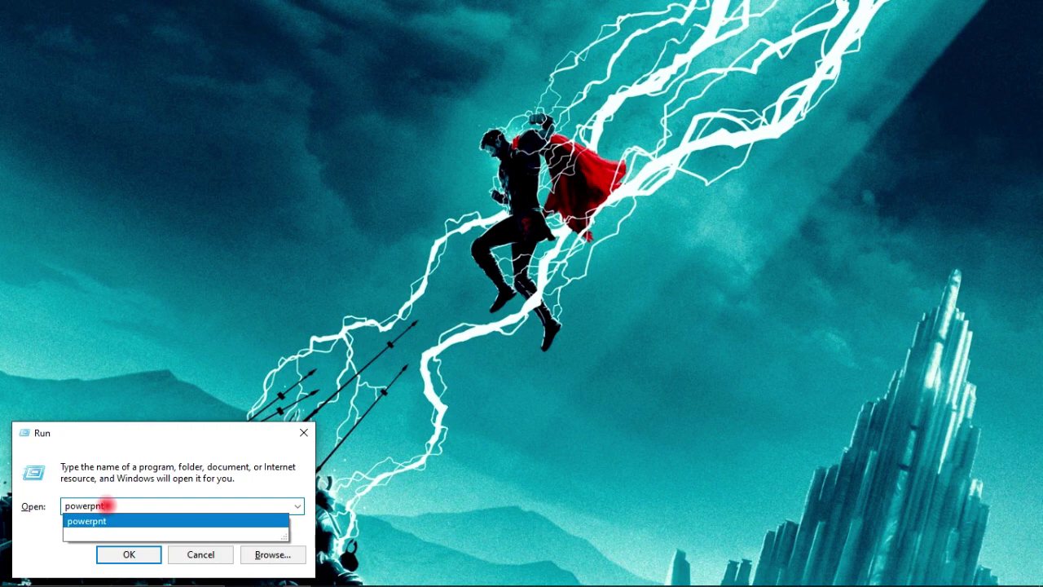
pyautogui.press('Return')
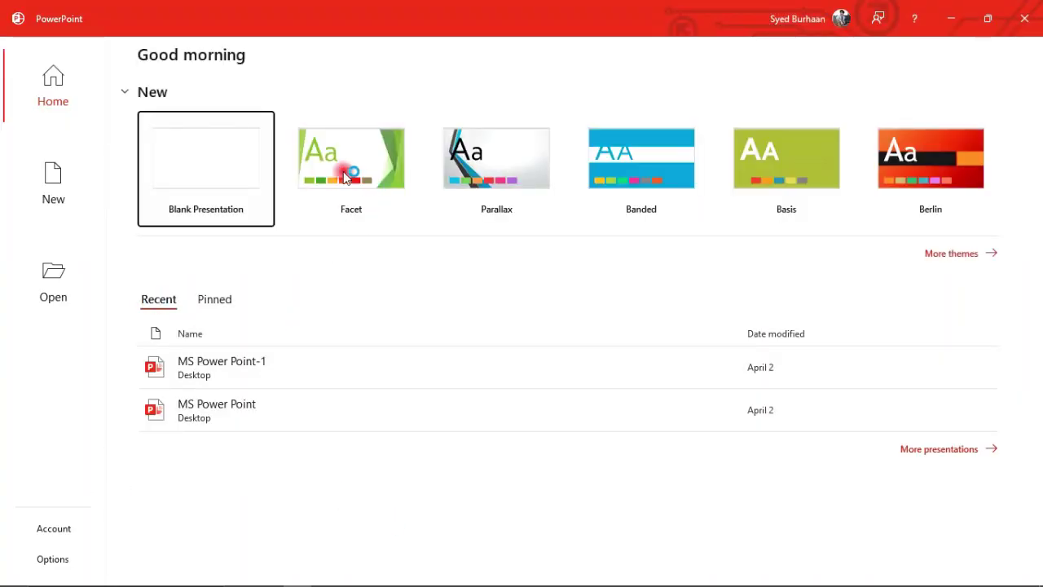
# - Create a new presentation from the dark green variant of the Facet theme
pyautogui.click(602, 169)
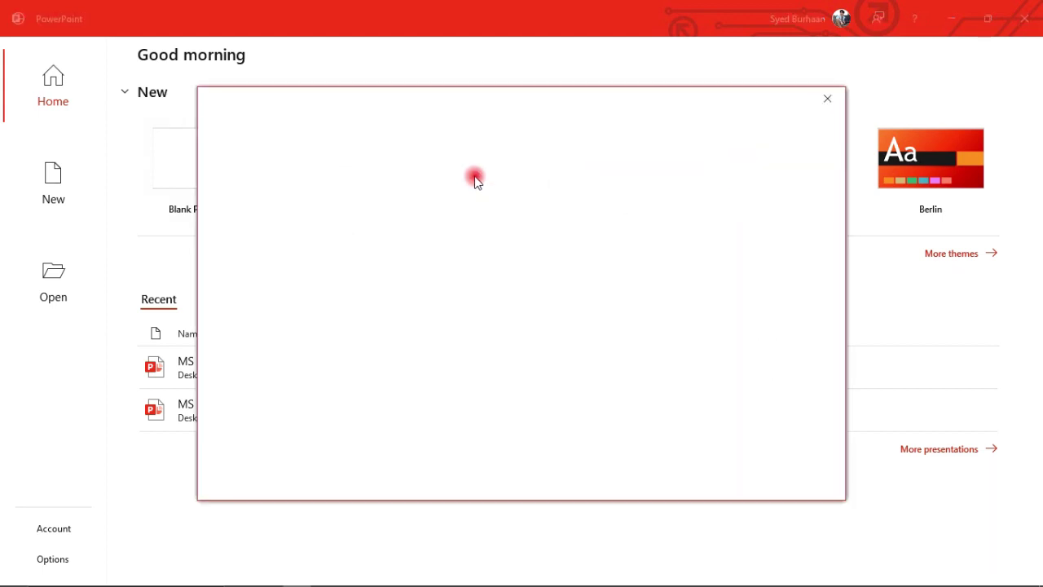
pyautogui.click(827, 98)
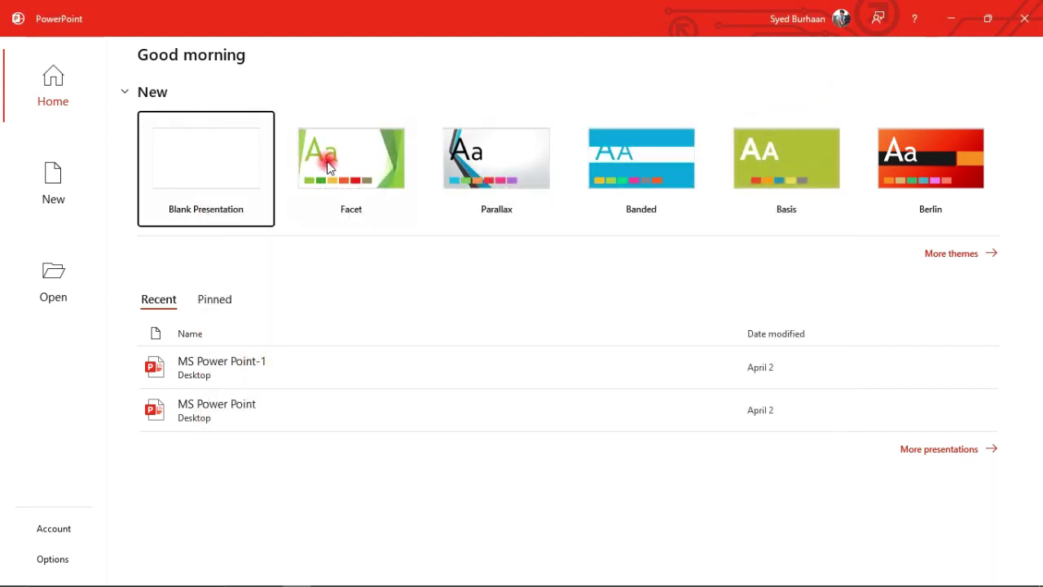
pyautogui.click(325, 167)
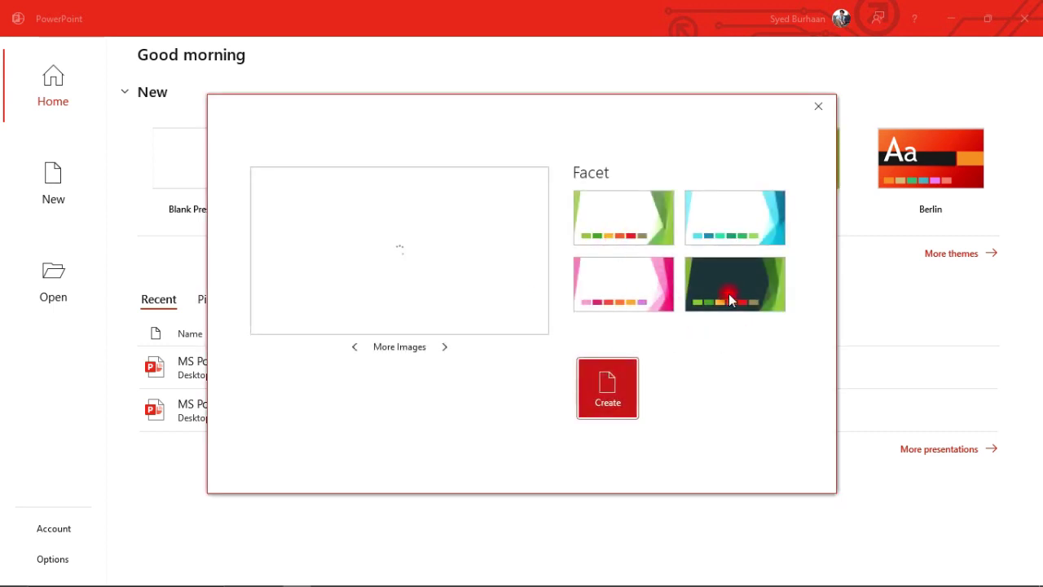
pyautogui.click(735, 280)
pyautogui.click(609, 379)
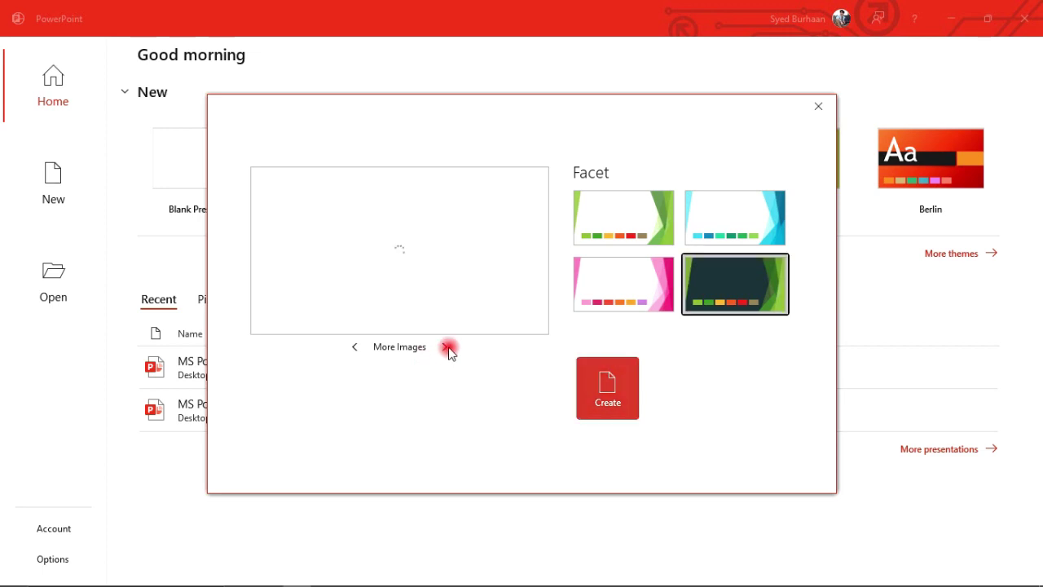
pyautogui.click(715, 281)
pyautogui.click(609, 398)
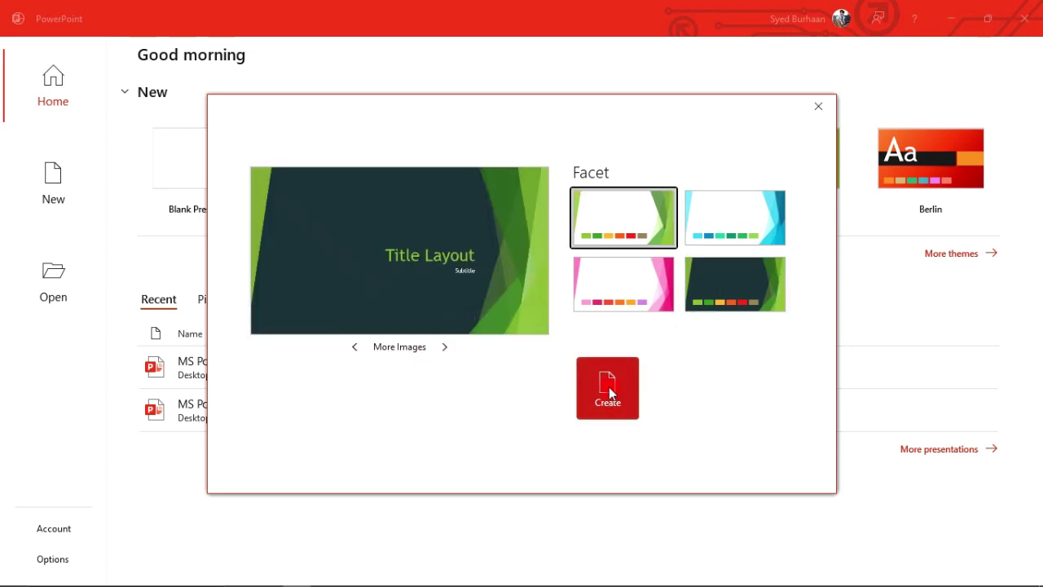
pyautogui.click(610, 392)
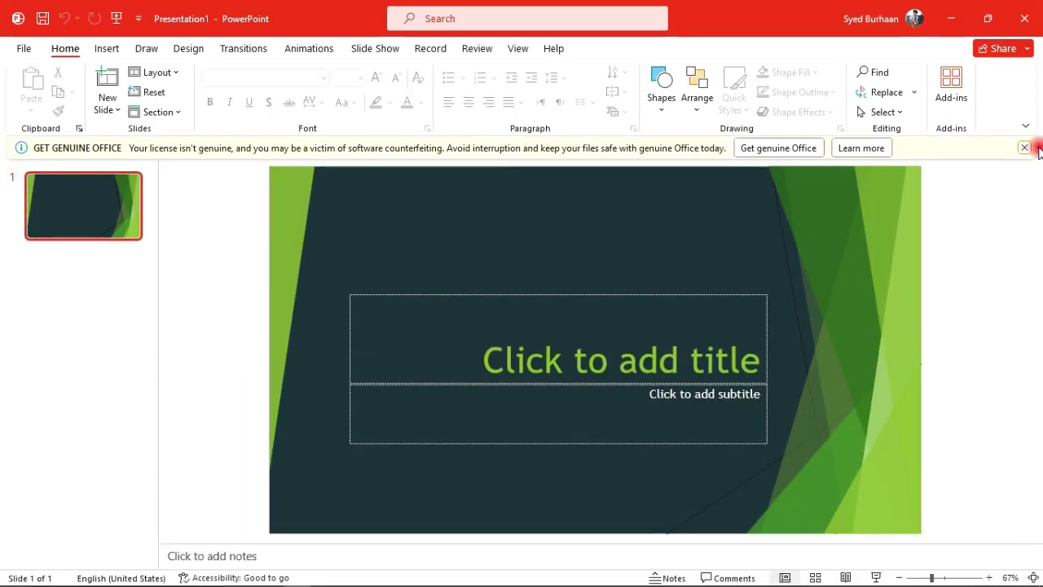
# - Dismiss the Get Genuine Office licence warning and select the title placeholder box
pyautogui.click(1026, 148)
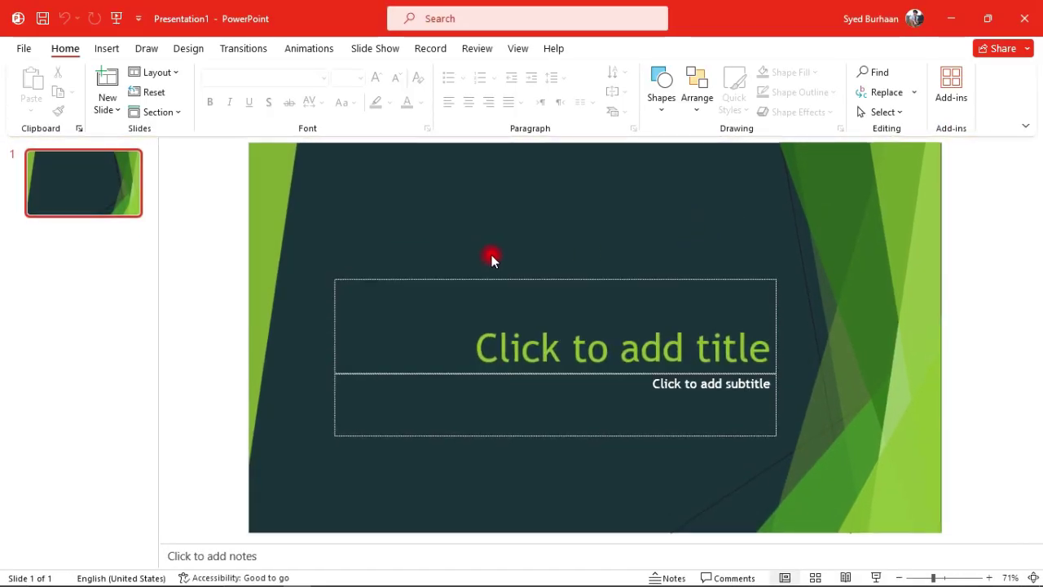
pyautogui.click(607, 279)
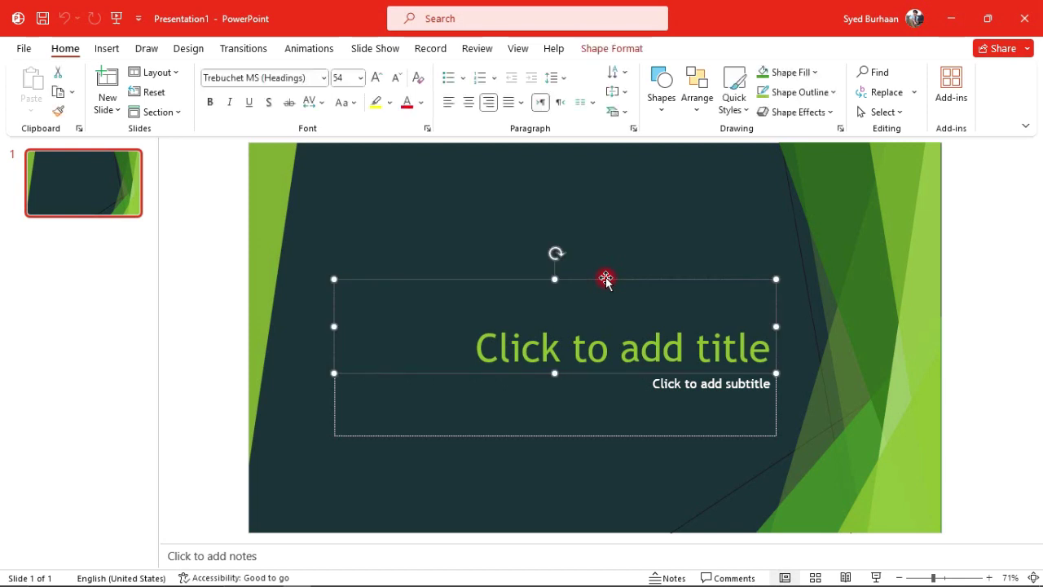
pyautogui.click(625, 345)
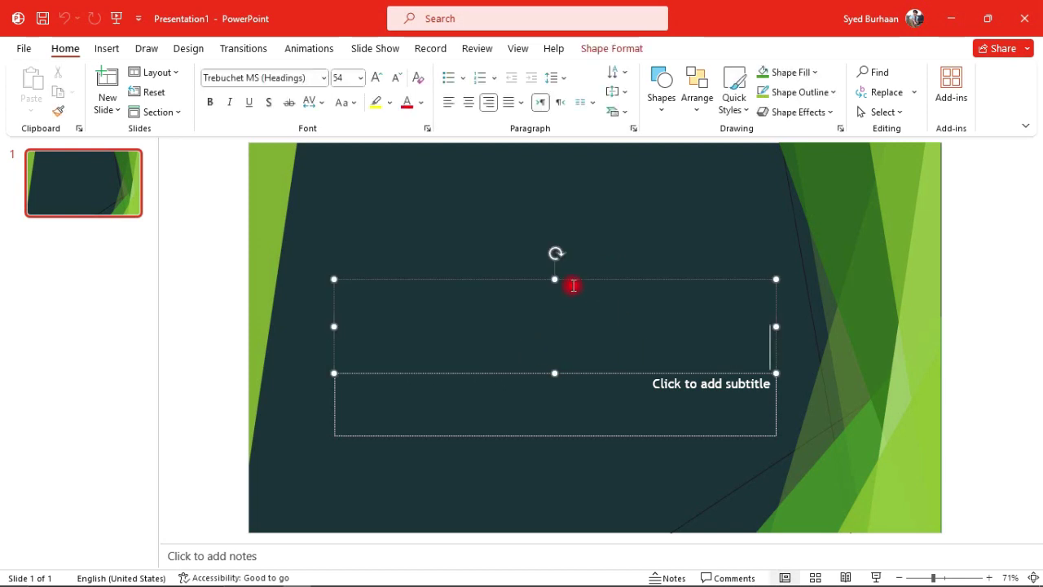
pyautogui.click(460, 231)
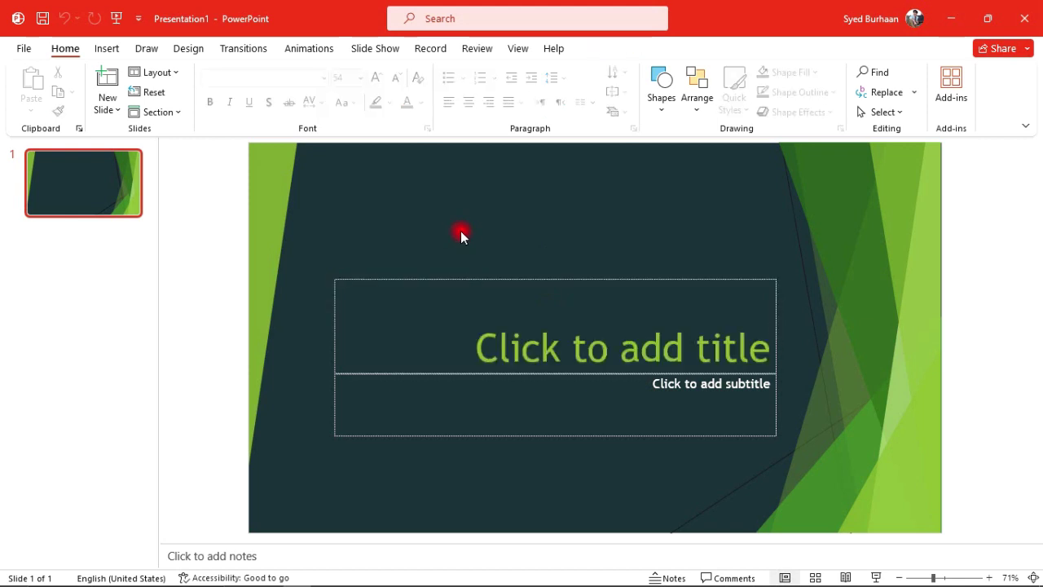
pyautogui.click(550, 303)
pyautogui.click(536, 279)
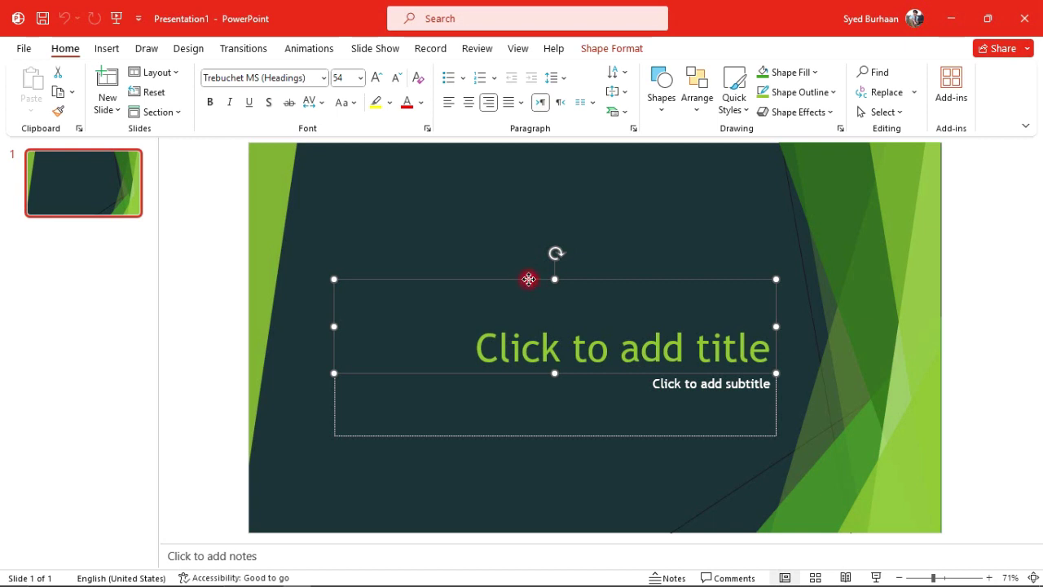
pyautogui.rightClick(529, 279)
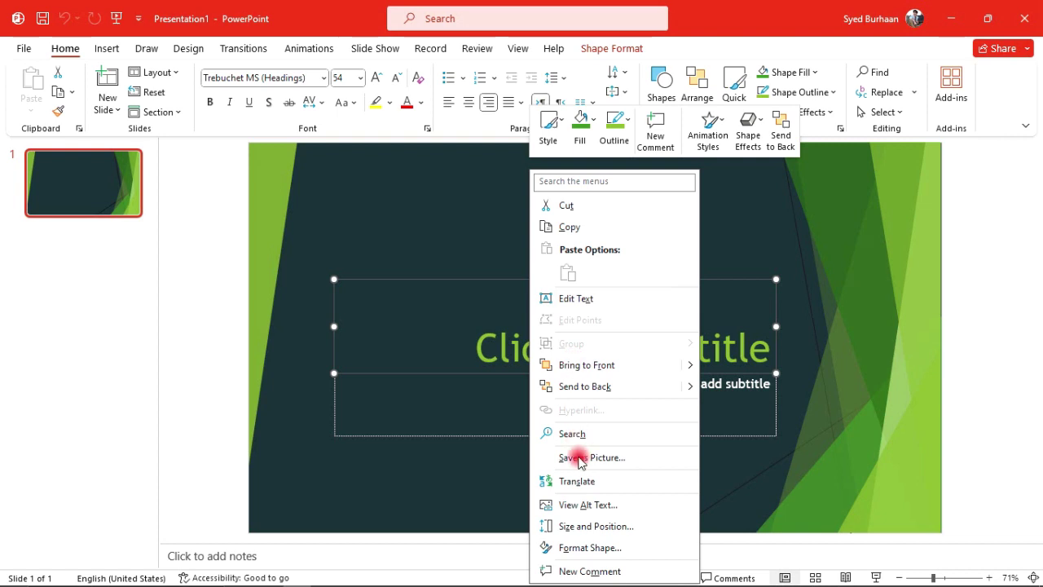
pyautogui.click(447, 327)
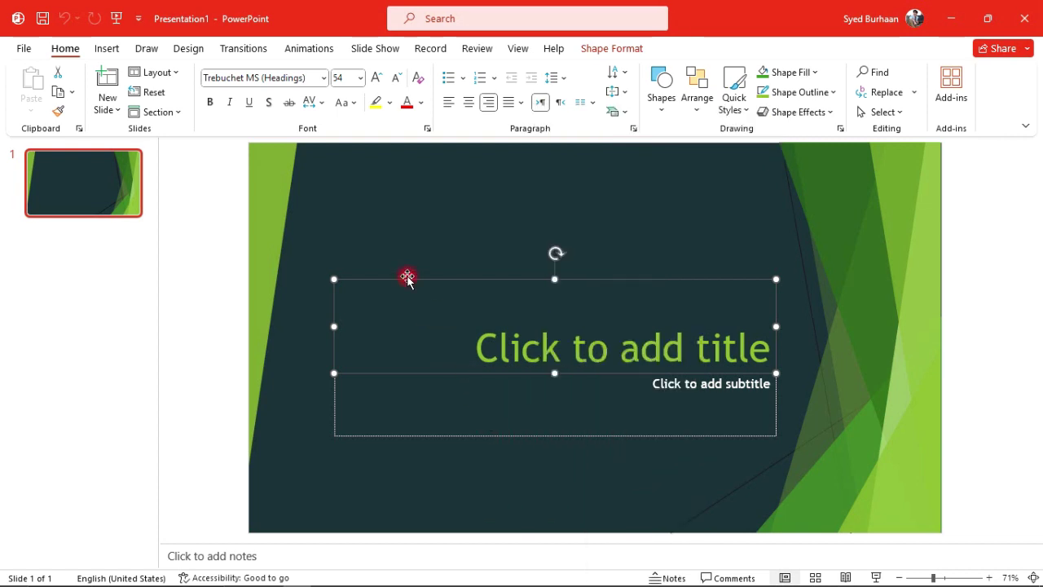
pyautogui.rightClick(406, 279)
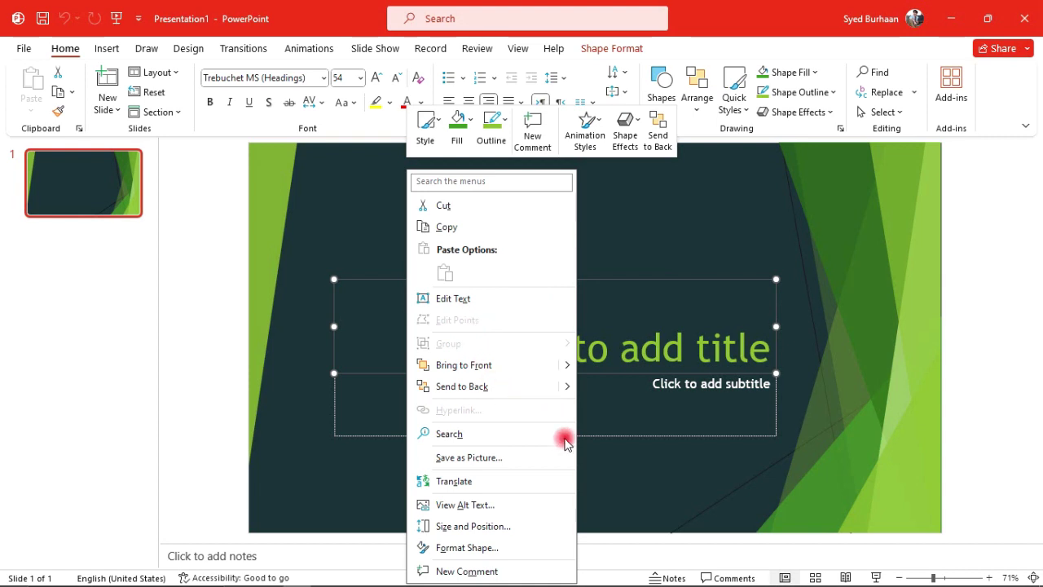
pyautogui.click(636, 341)
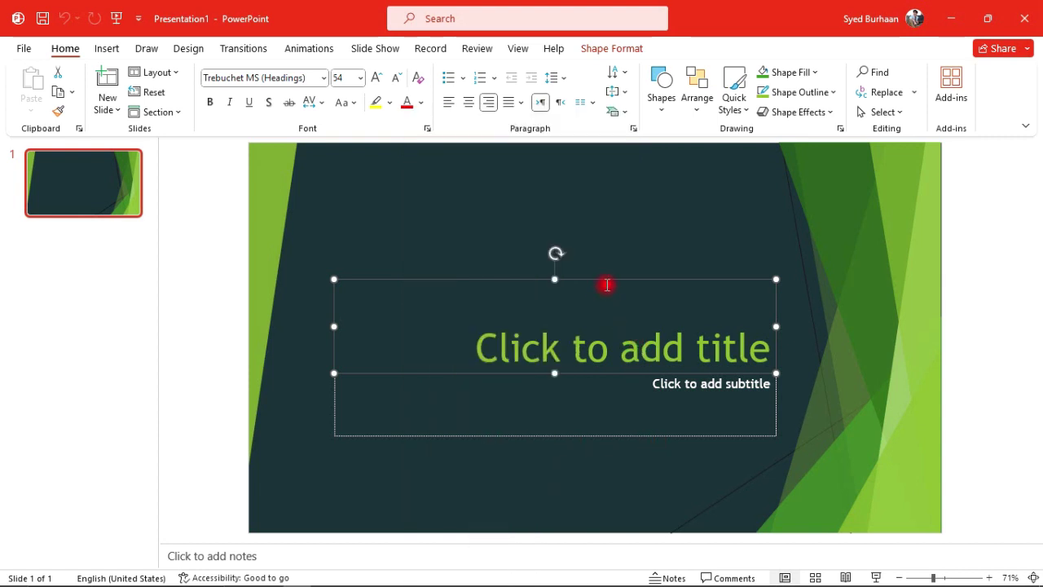
# - Delete the title and subtitle placeholders, leaving the Facet slide empty
pyautogui.click(576, 408)
pyautogui.click(562, 279)
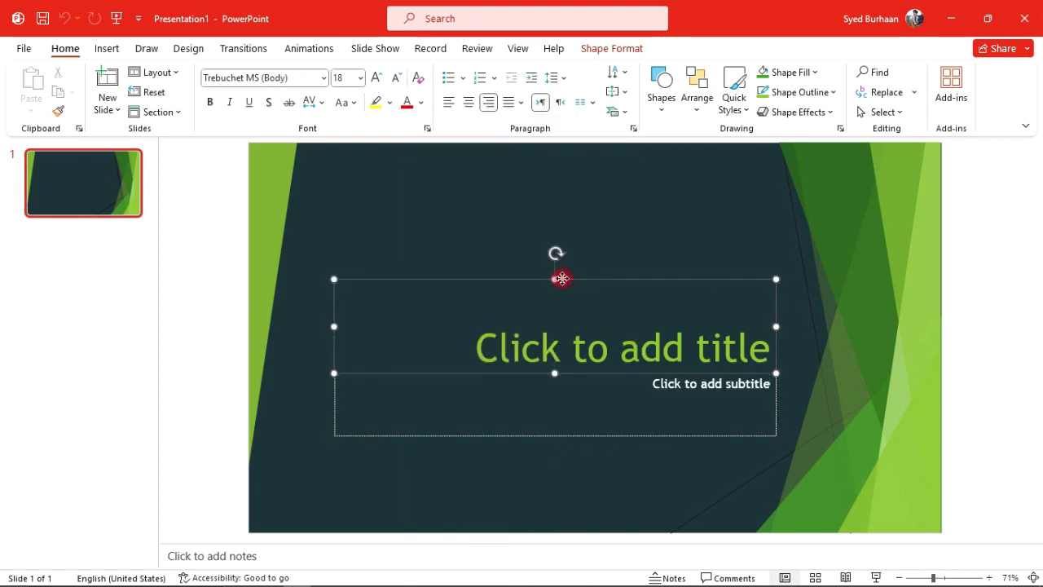
pyautogui.press('Delete')
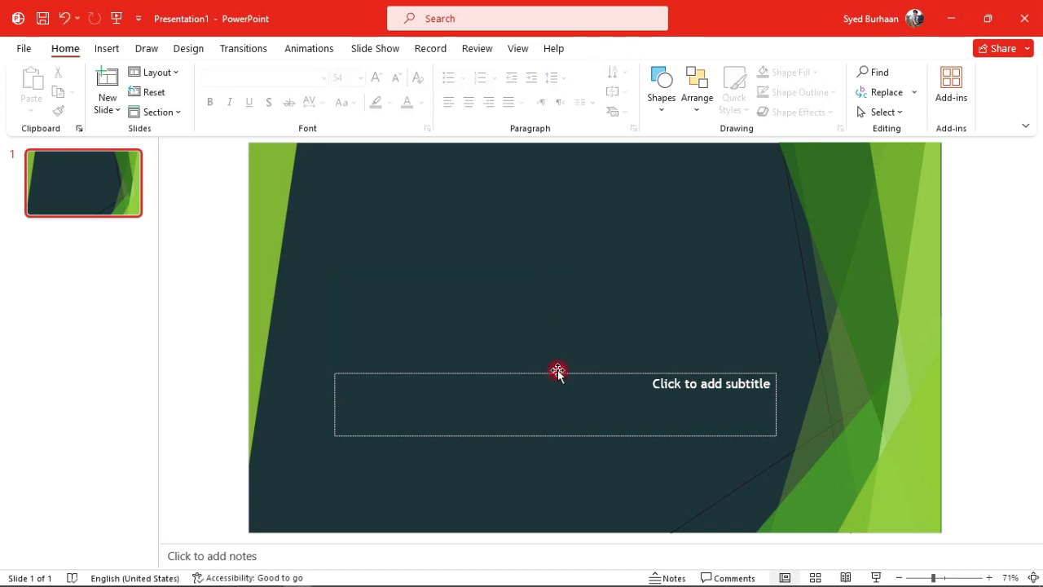
pyautogui.click(558, 371)
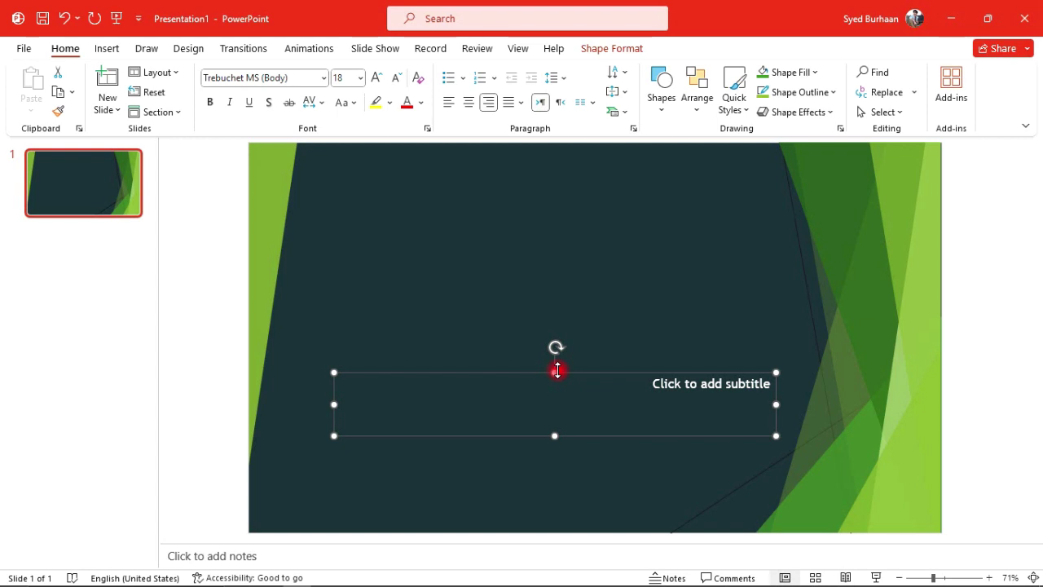
pyautogui.press('Delete')
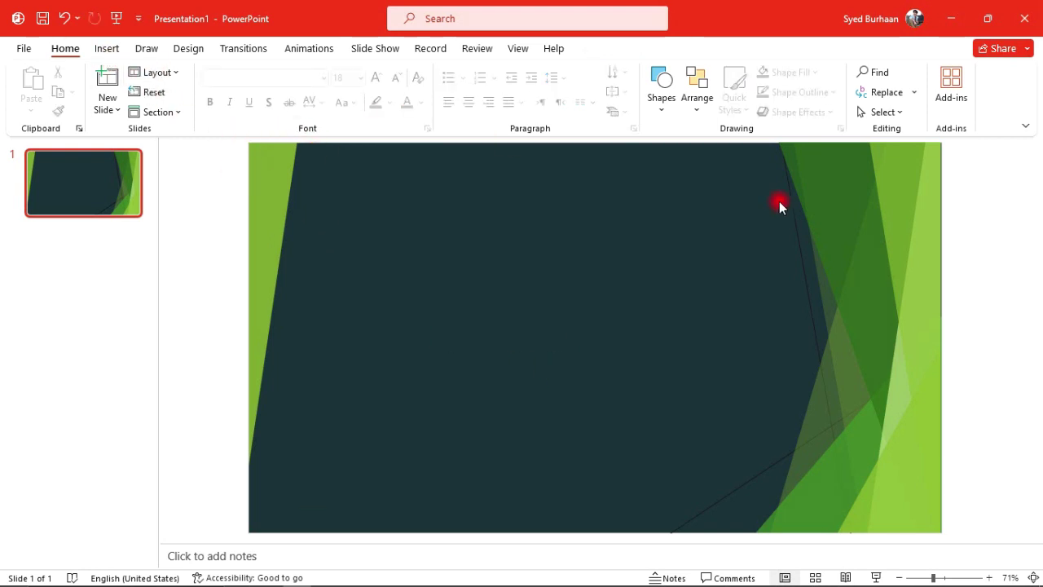
pyautogui.click(662, 112)
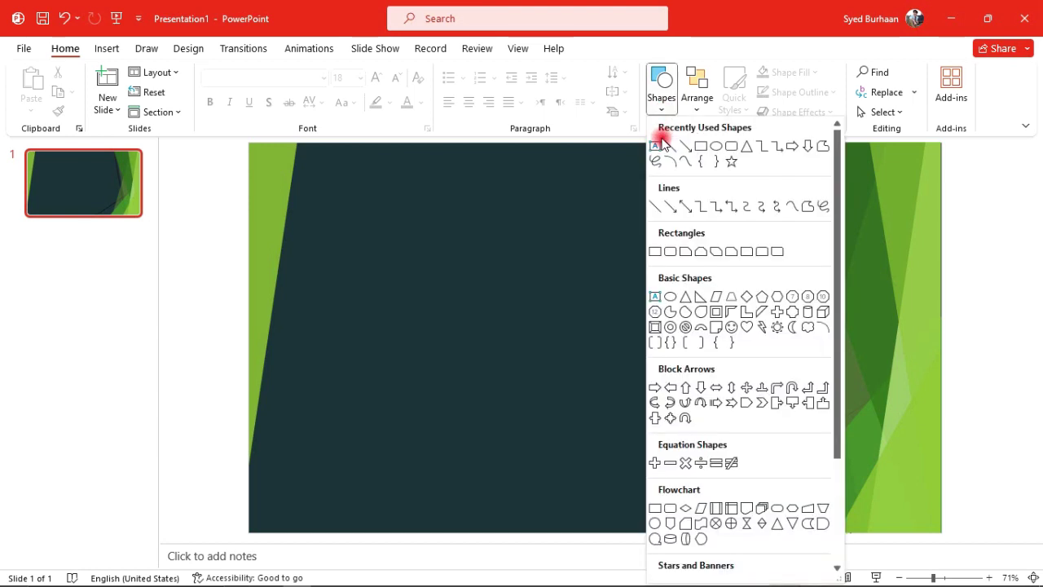
pyautogui.click(686, 145)
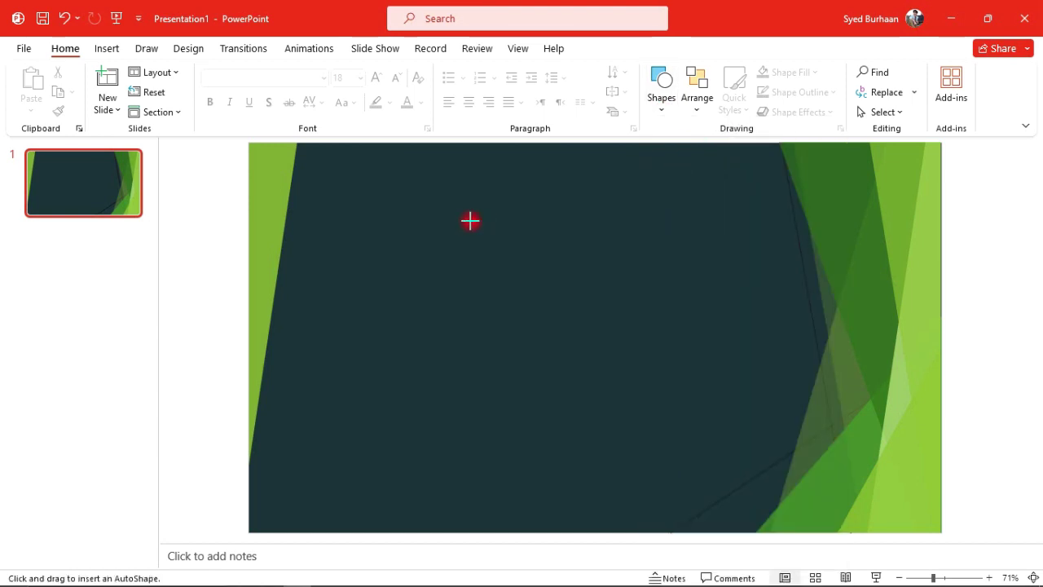
pyautogui.moveTo(470, 220); pyautogui.dragTo(737, 396)
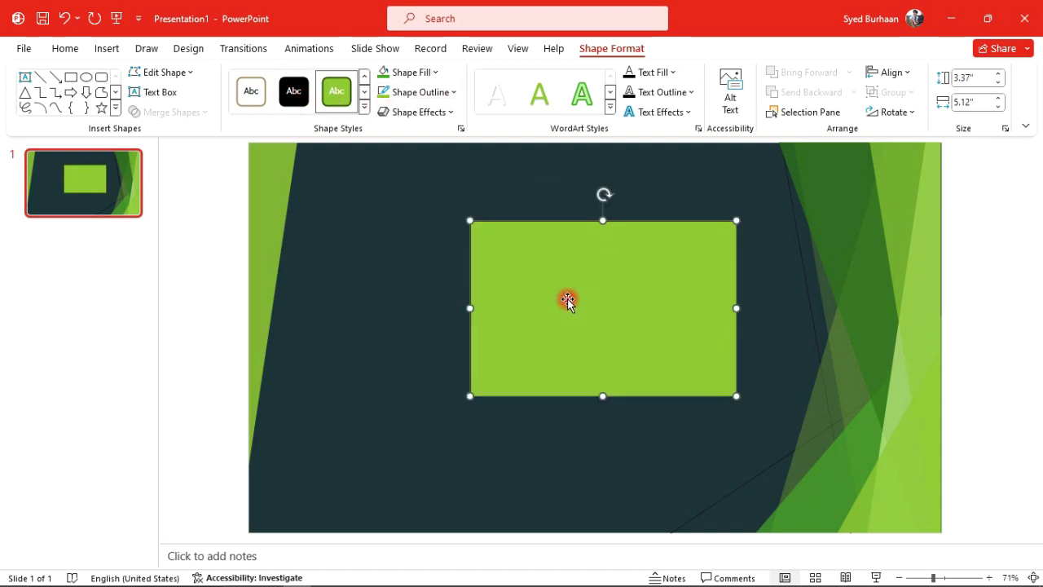
pyautogui.press('Delete')
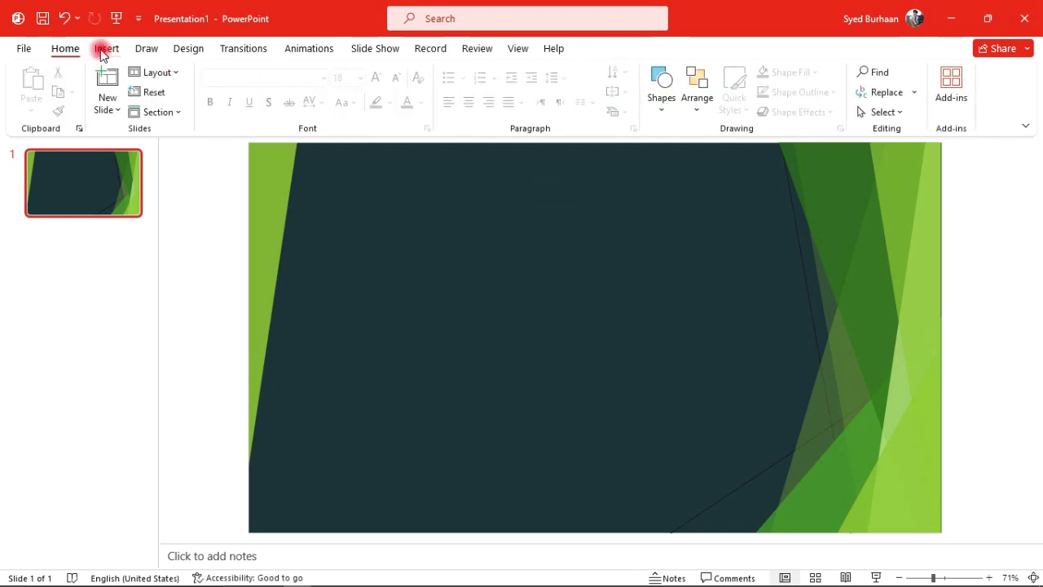
# - Open the Home Shapes gallery, closing the Arrange menu without choosing anything
pyautogui.click(698, 108)
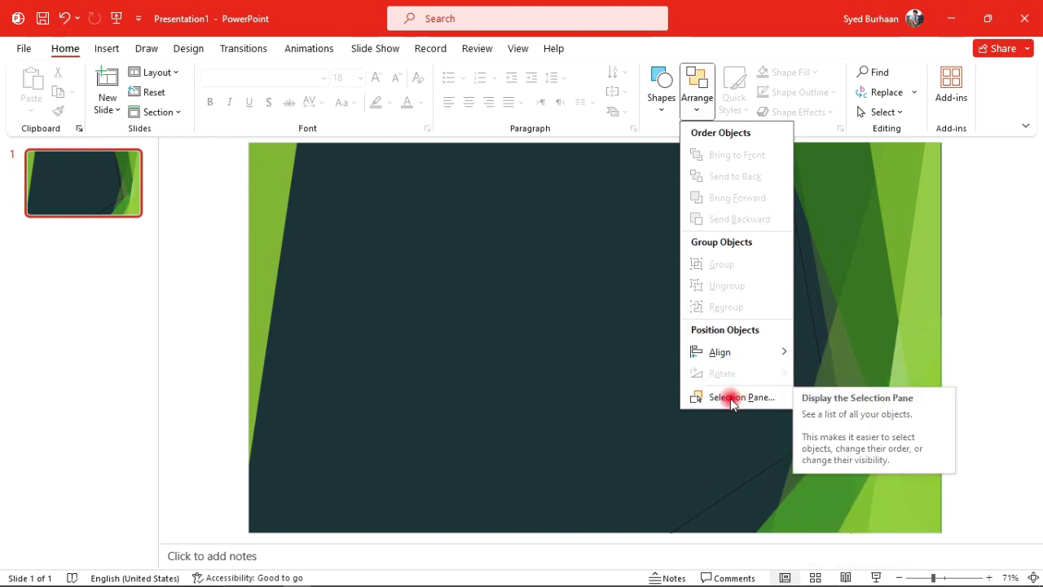
pyautogui.click(560, 290)
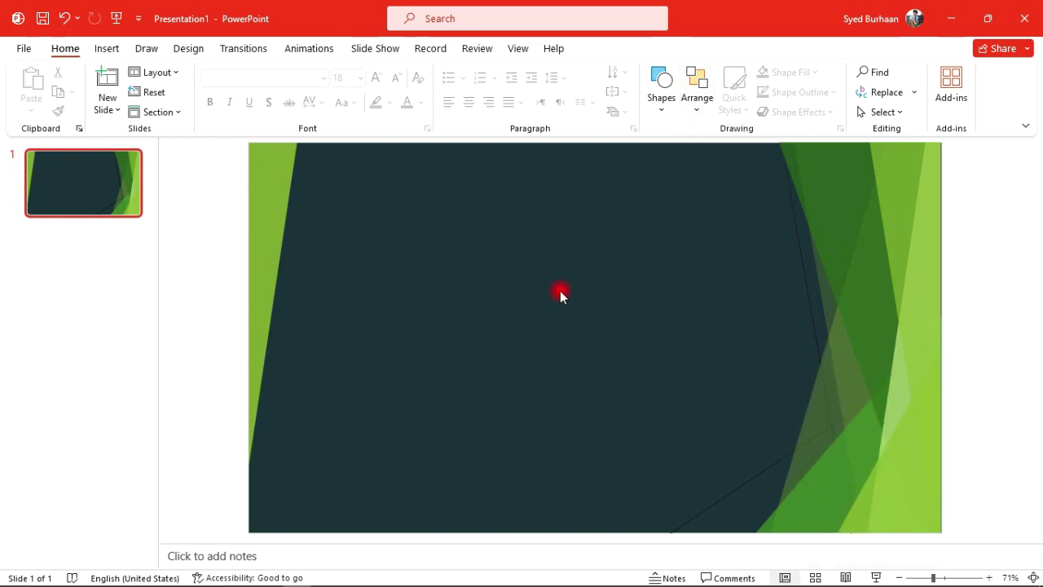
pyautogui.click(666, 100)
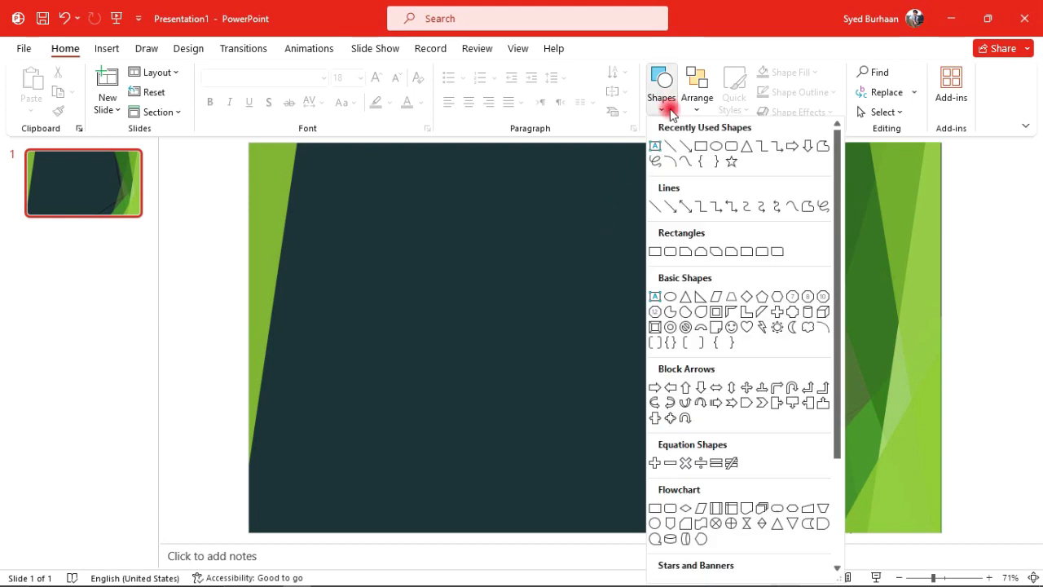
# - Draw a green rectangle near the slide centre and duplicate it offset down-right
pyautogui.click(700, 144)
pyautogui.moveTo(463, 241); pyautogui.dragTo(756, 405)
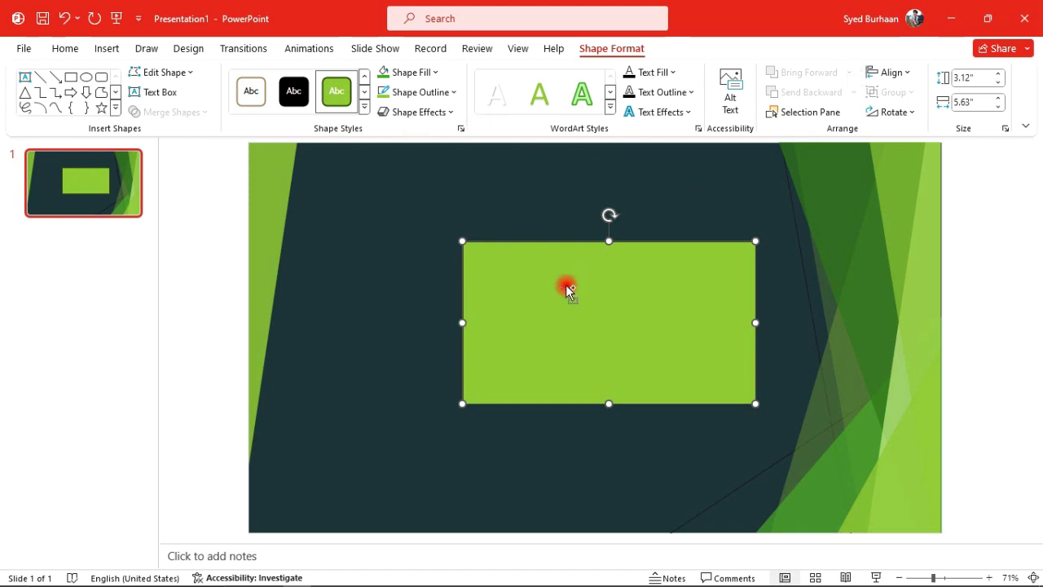
pyautogui.hotkey('ctrl', 'd')
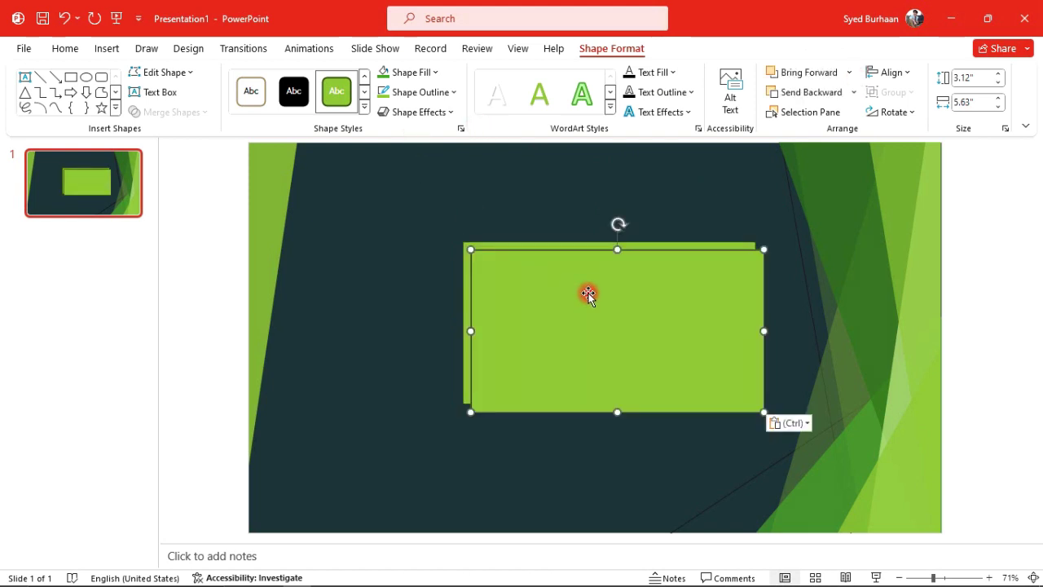
pyautogui.moveTo(588, 295); pyautogui.dragTo(701, 336)
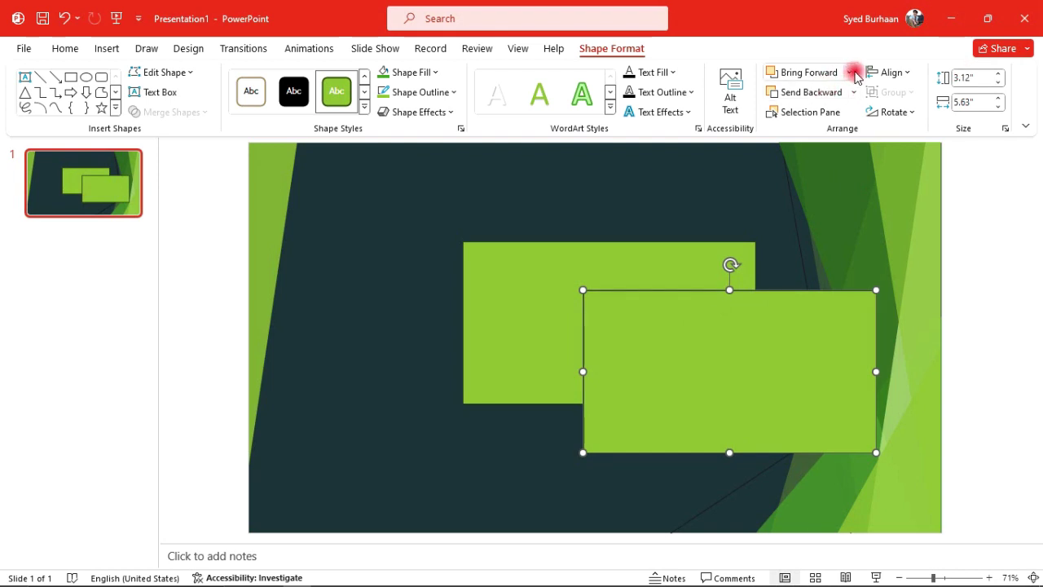
# - Delete the original left rectangle, keeping only the offset copy
pyautogui.click(850, 73)
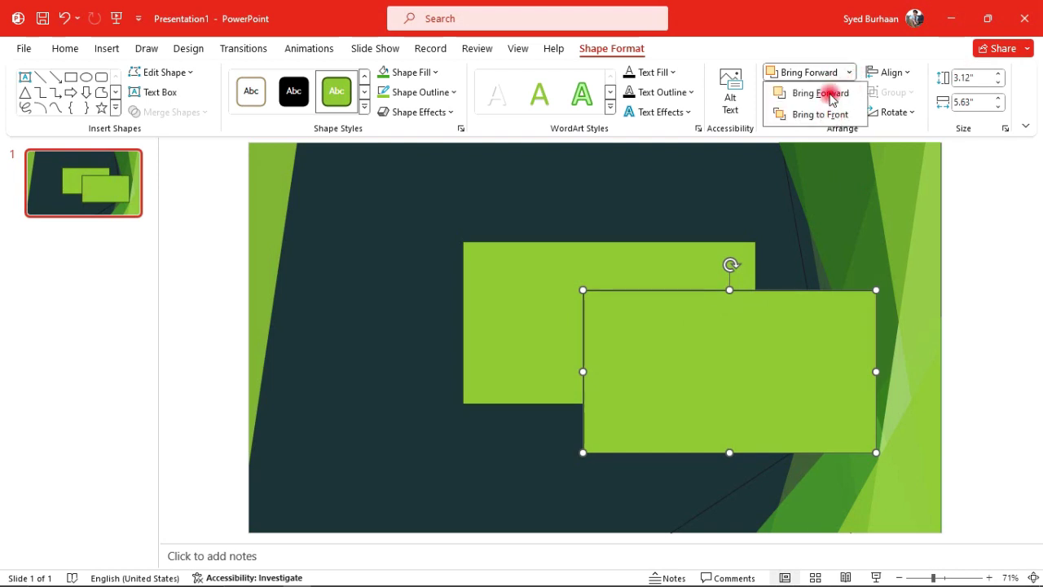
pyautogui.click(833, 171)
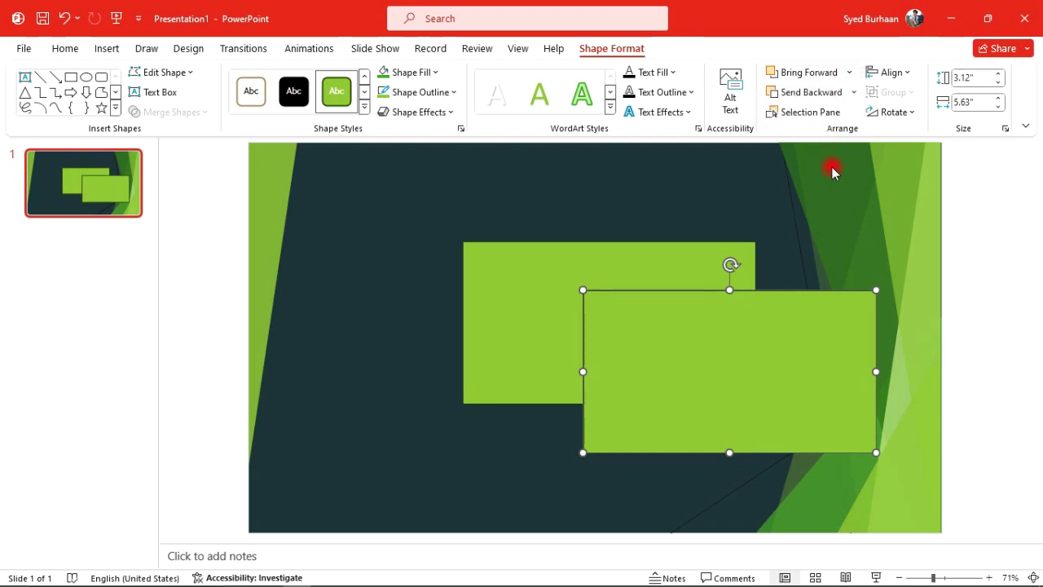
pyautogui.click(65, 48)
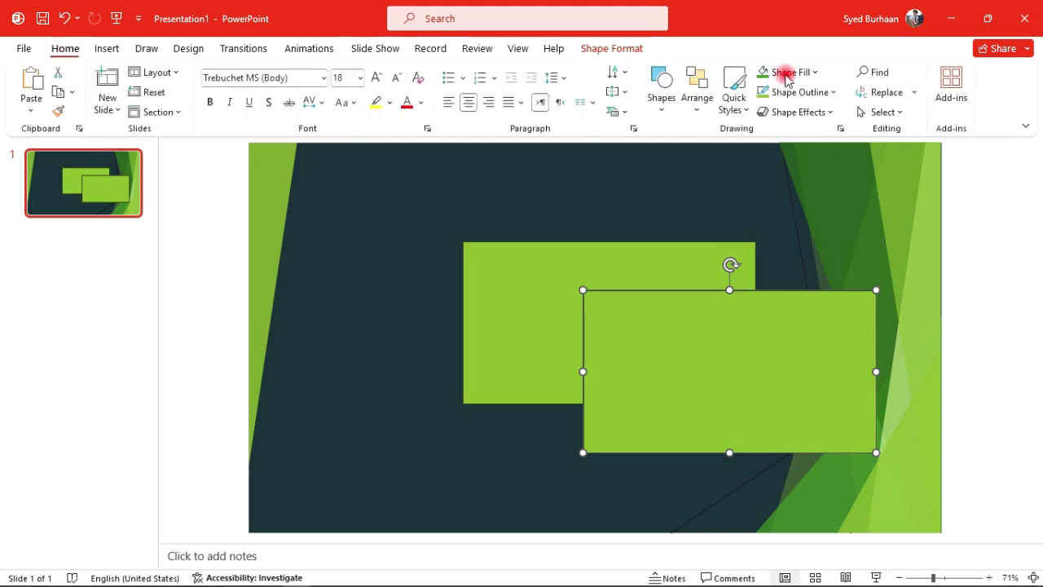
pyautogui.click(699, 104)
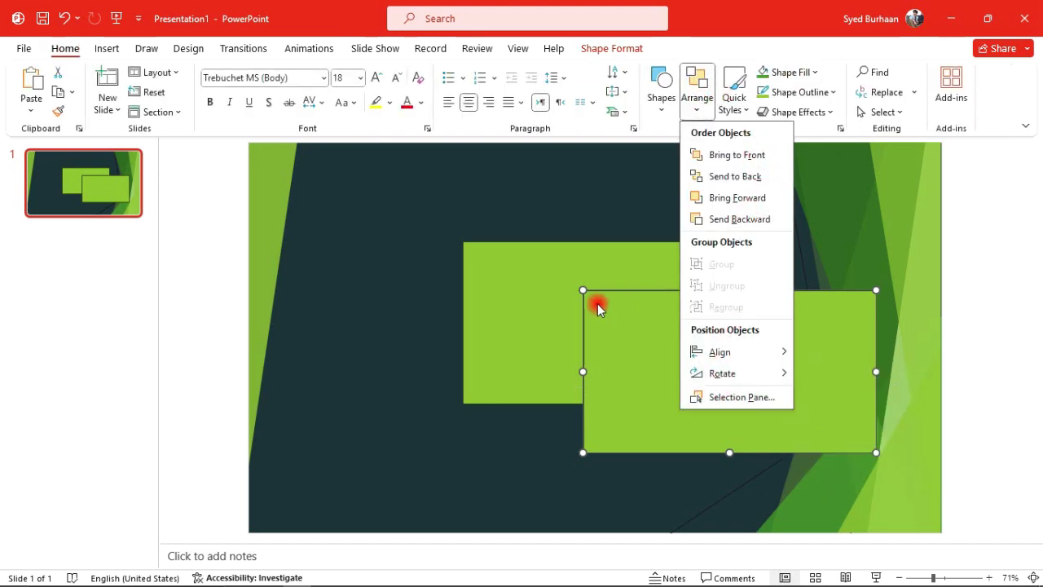
pyautogui.click(530, 289)
pyautogui.click(538, 287)
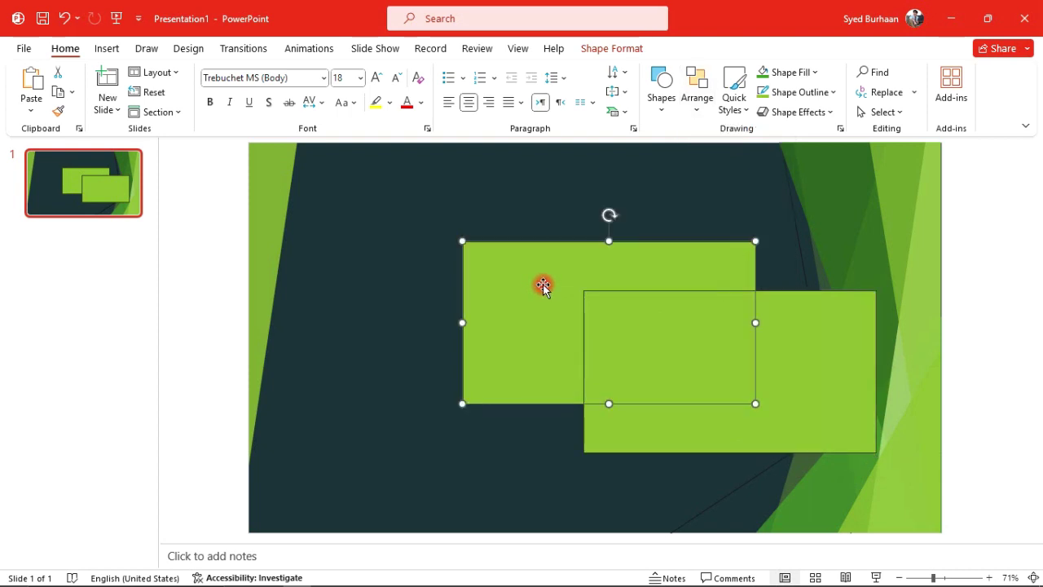
pyautogui.press('Delete')
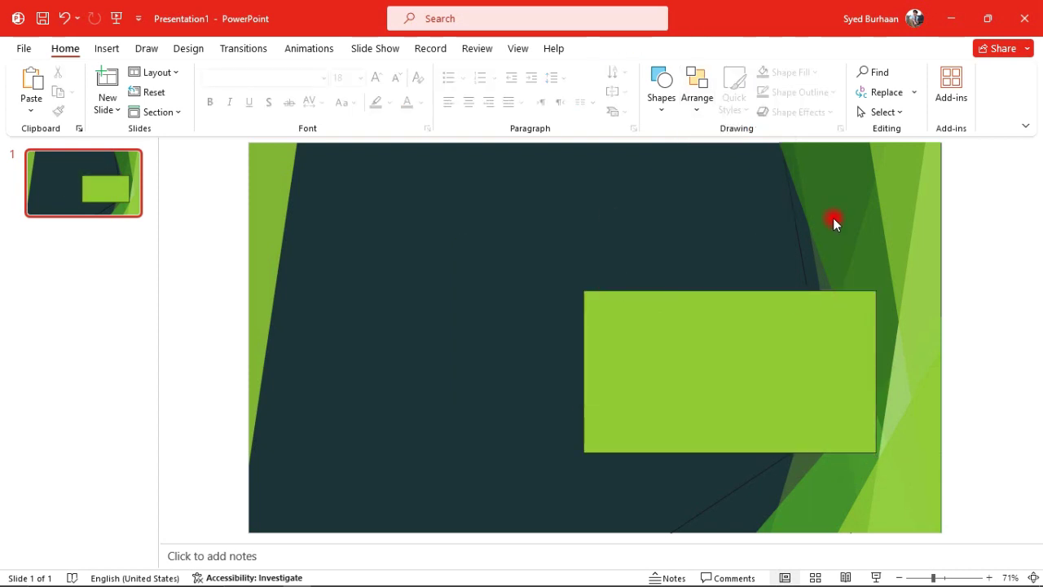
# - Move the rectangle up-left toward centre and add a copy offset down and to the right
pyautogui.click(732, 340)
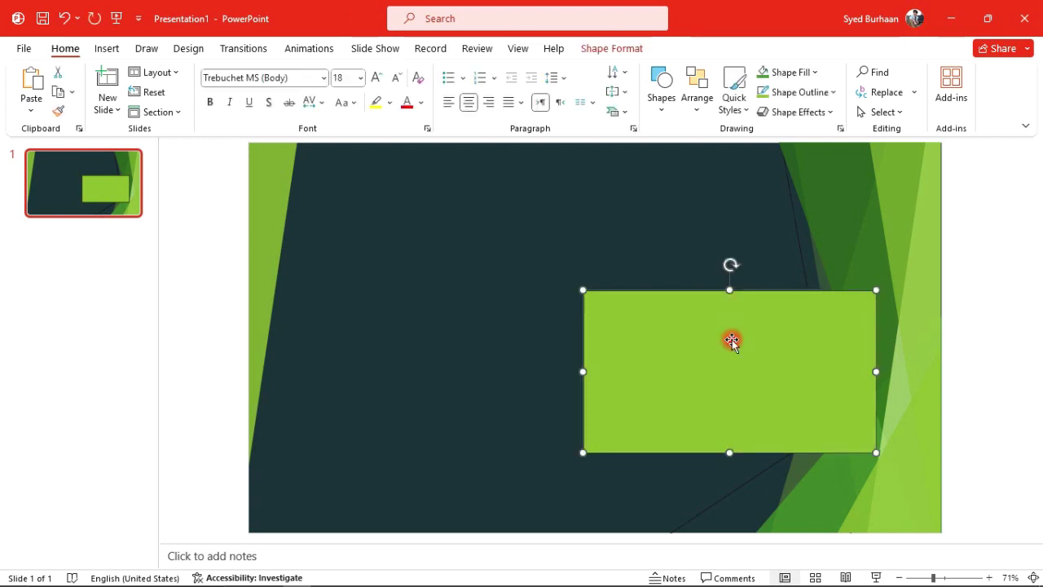
pyautogui.click(603, 49)
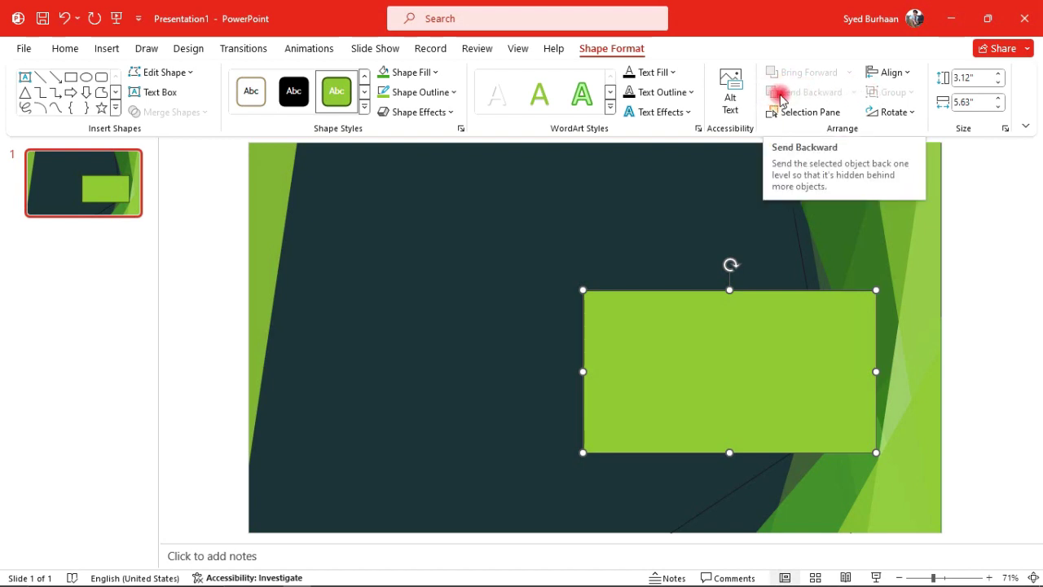
pyautogui.moveTo(687, 333)
pyautogui.mouseDown()
pyautogui.moveTo(438, 271)
pyautogui.moveTo(481, 288)
pyautogui.mouseUp()
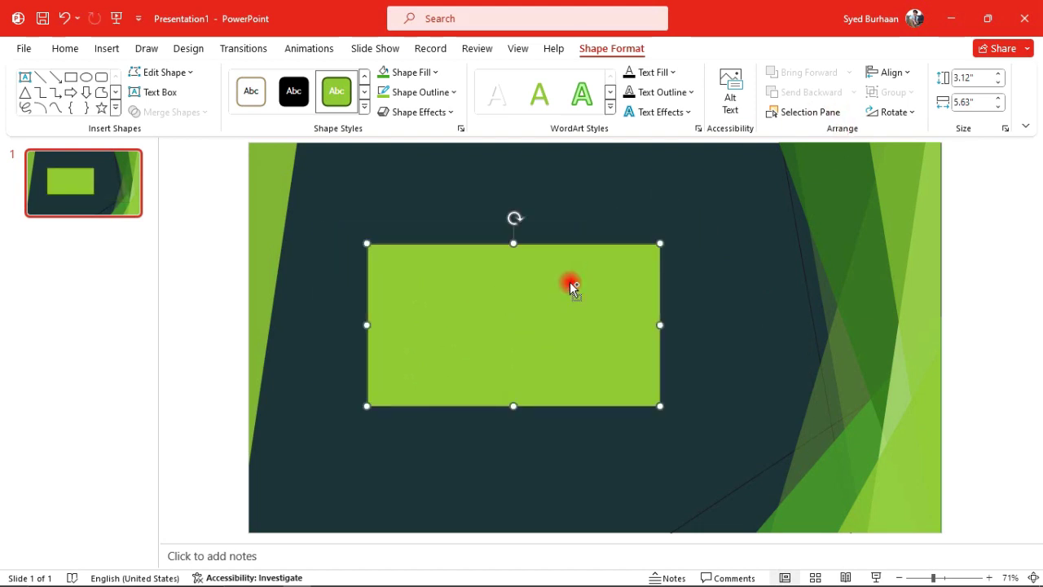
pyautogui.hotkey('ctrl', 'v')
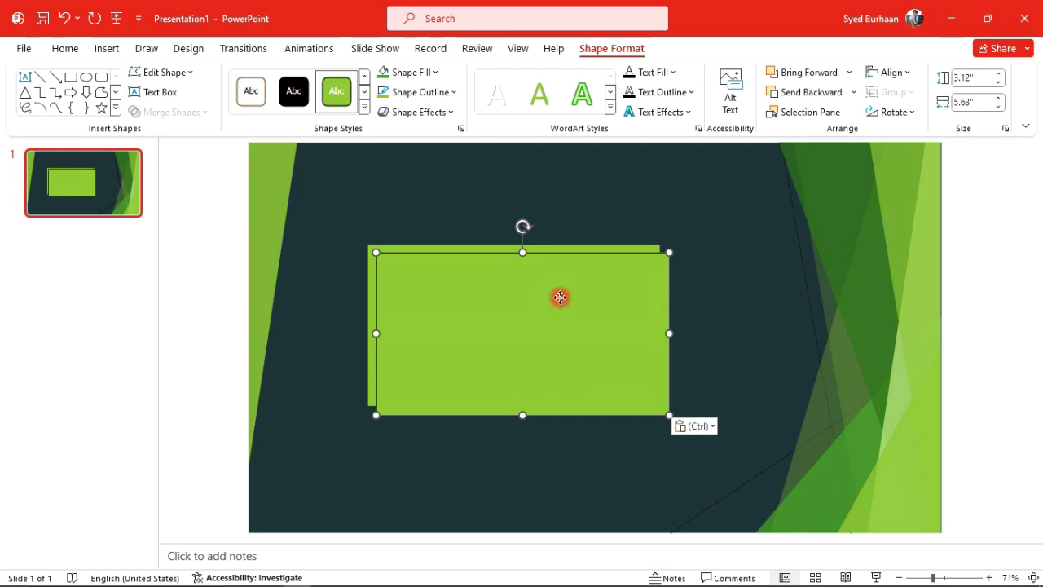
pyautogui.moveTo(560, 298); pyautogui.dragTo(697, 341)
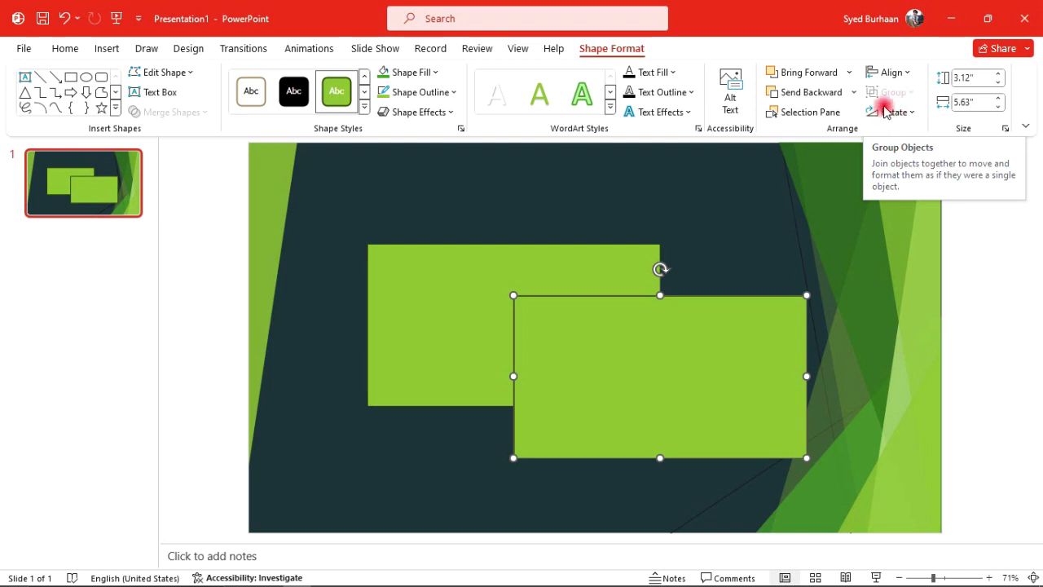
pyautogui.click(762, 209)
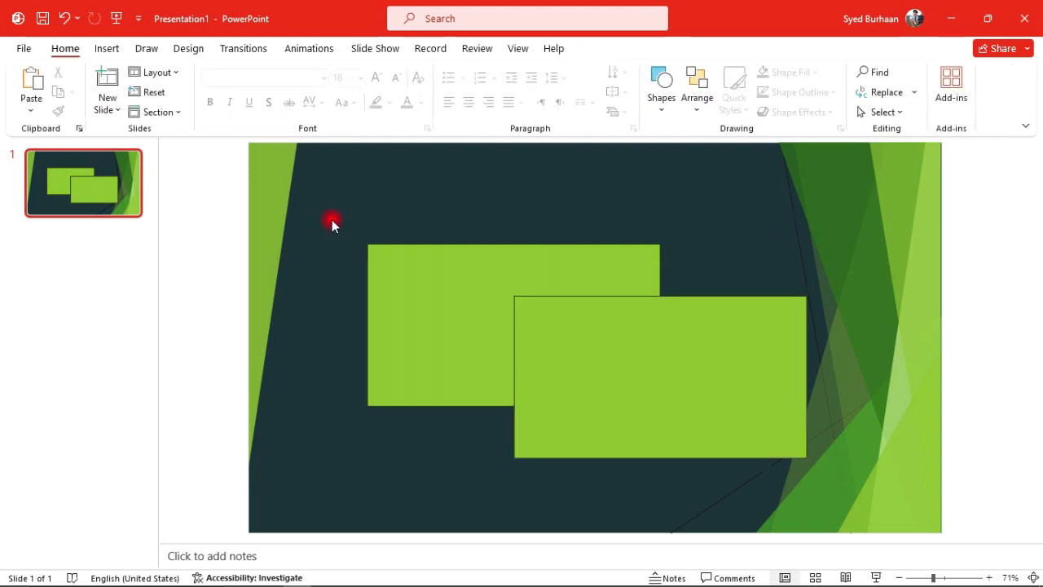
pyautogui.moveTo(332, 219); pyautogui.dragTo(662, 433)
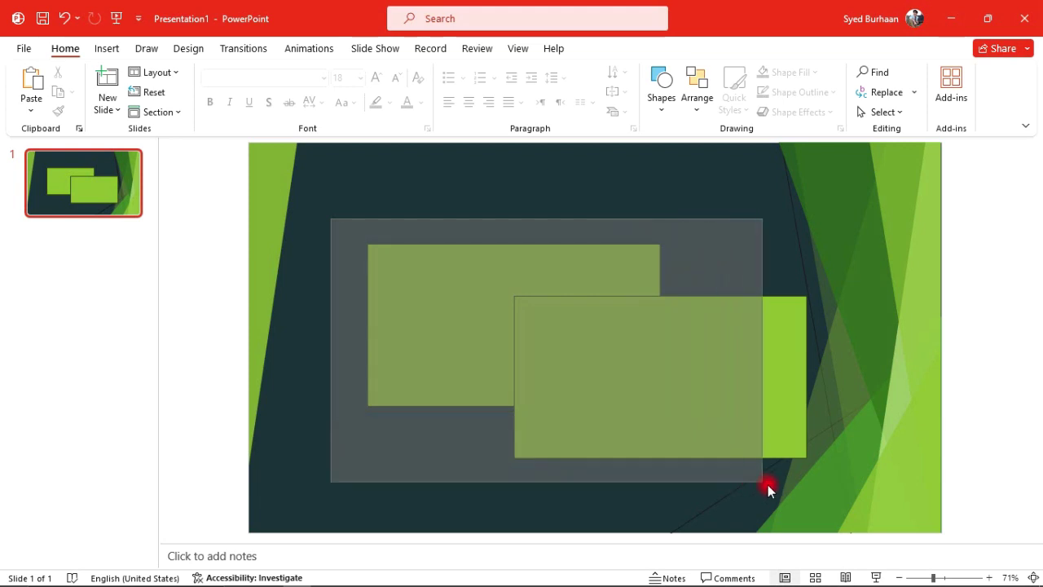
# - Select both rectangles, group, ungroup and regroup them, then delete the group
pyautogui.moveTo(662, 433); pyautogui.dragTo(850, 480)
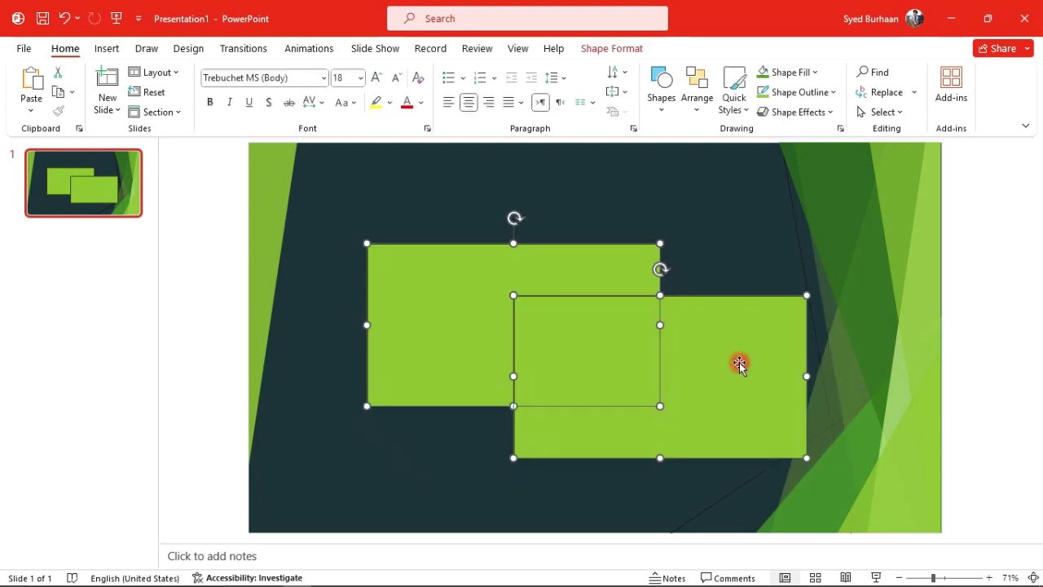
pyautogui.click(613, 49)
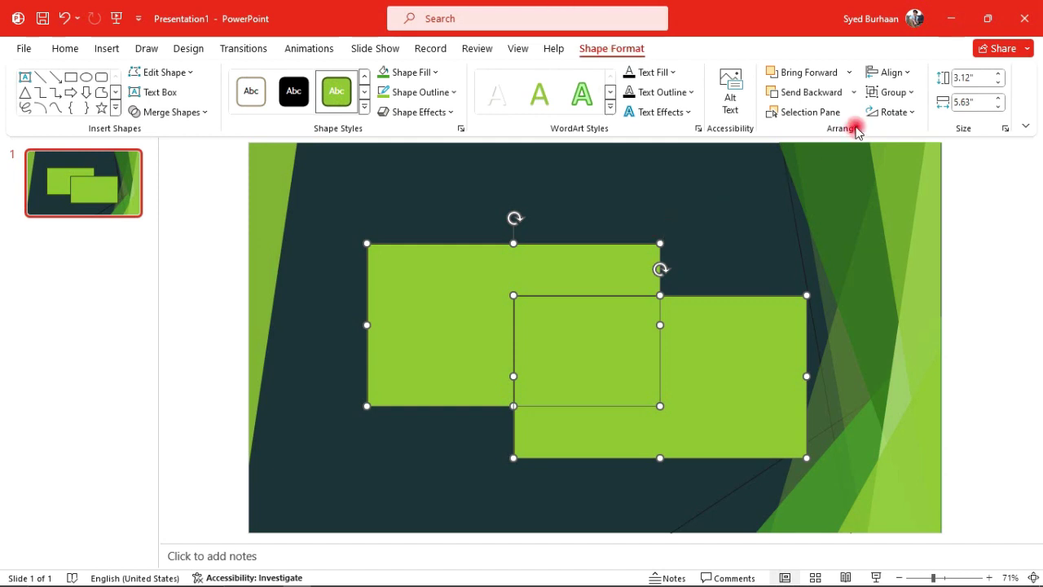
pyautogui.click(892, 92)
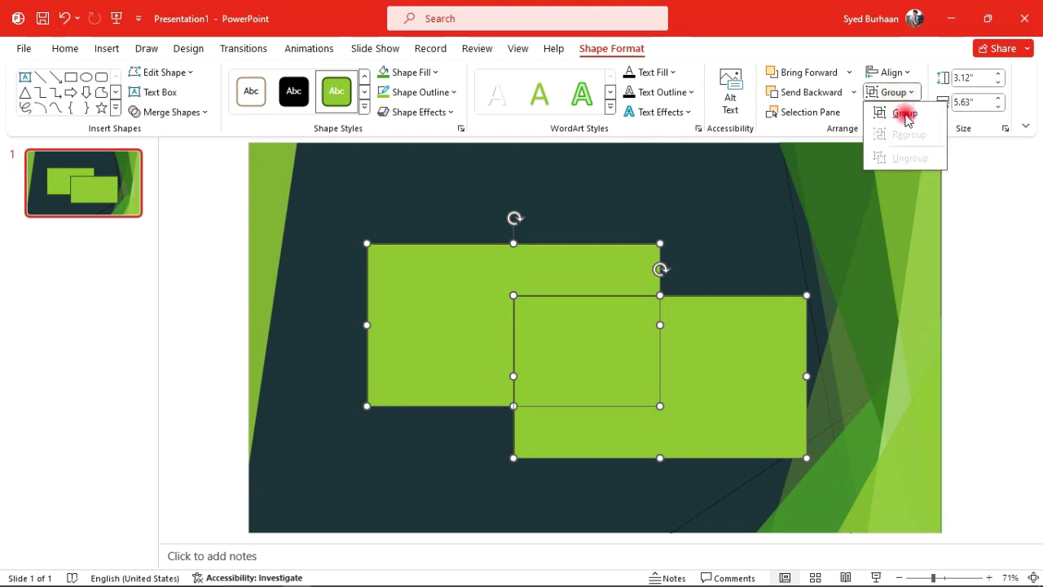
pyautogui.click(905, 114)
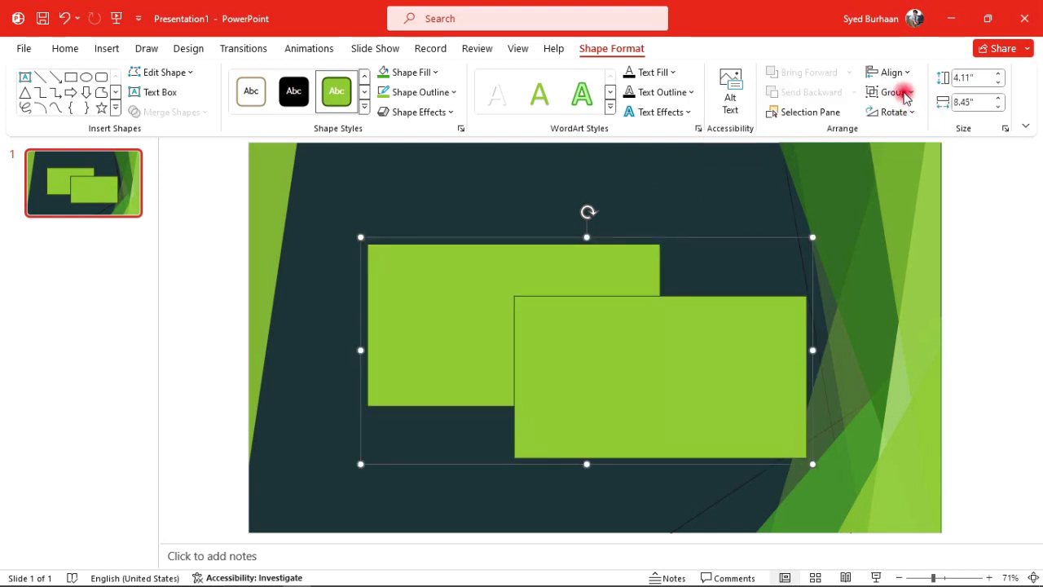
pyautogui.click(896, 92)
pyautogui.click(897, 156)
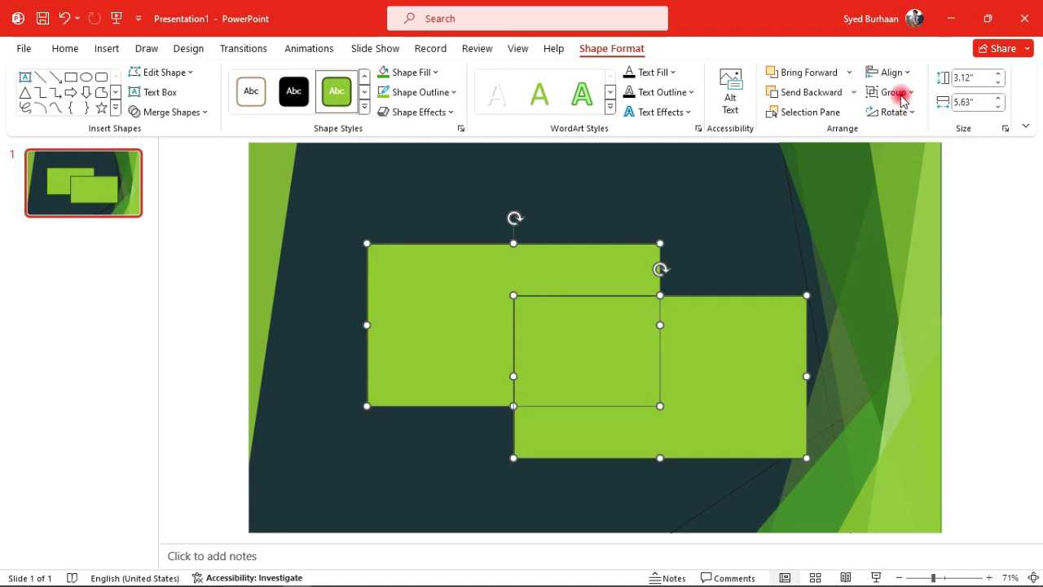
pyautogui.click(903, 96)
pyautogui.click(905, 133)
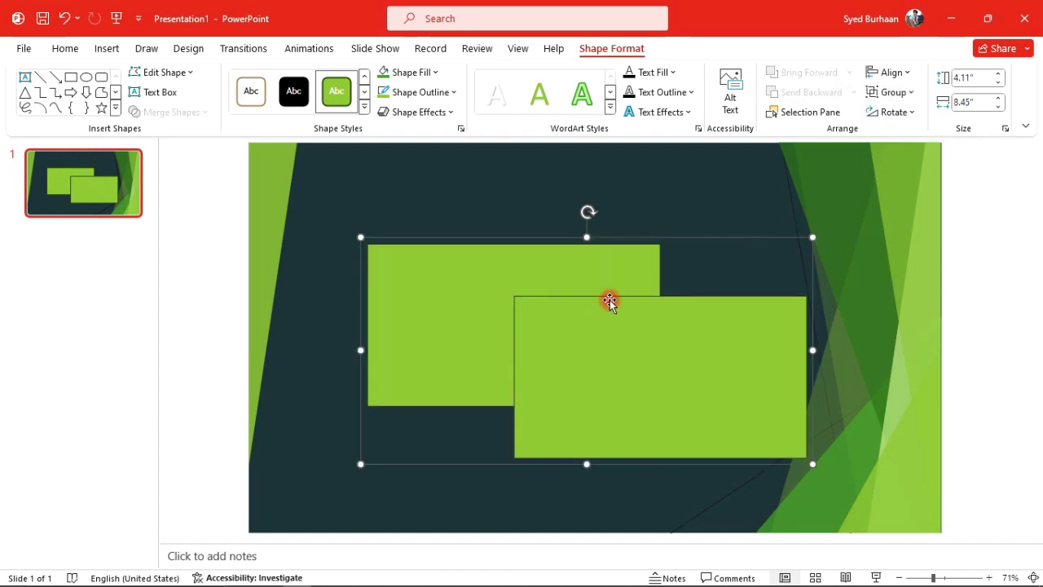
pyautogui.press('Delete')
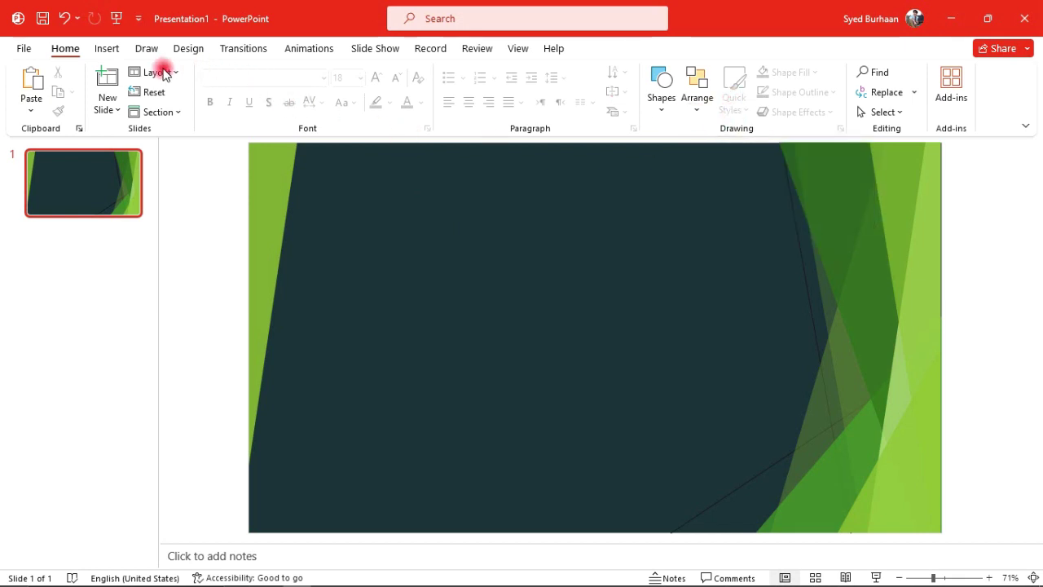
pyautogui.click(660, 102)
pyautogui.click(708, 146)
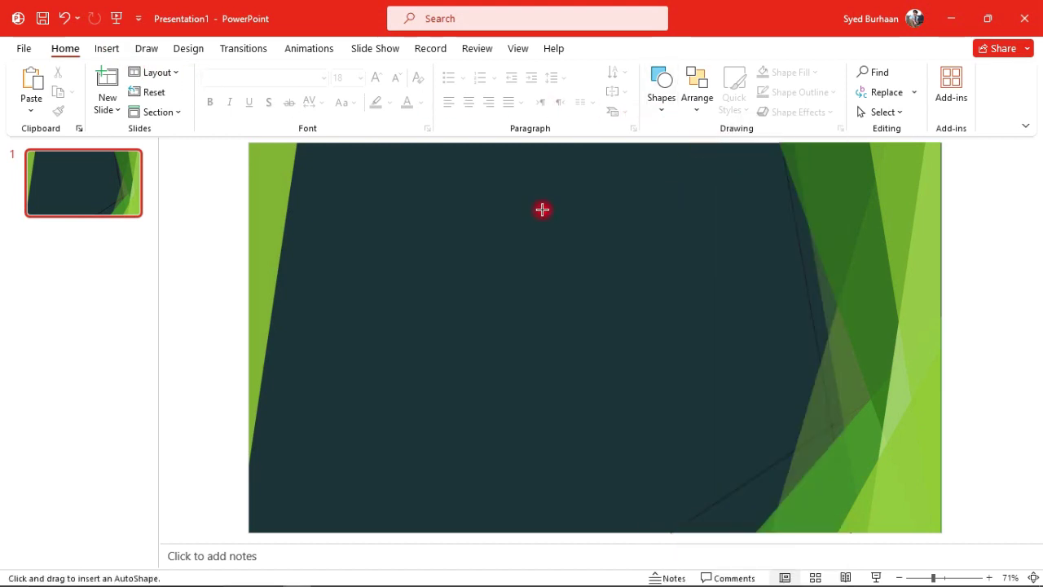
pyautogui.moveTo(472, 215); pyautogui.dragTo(737, 372)
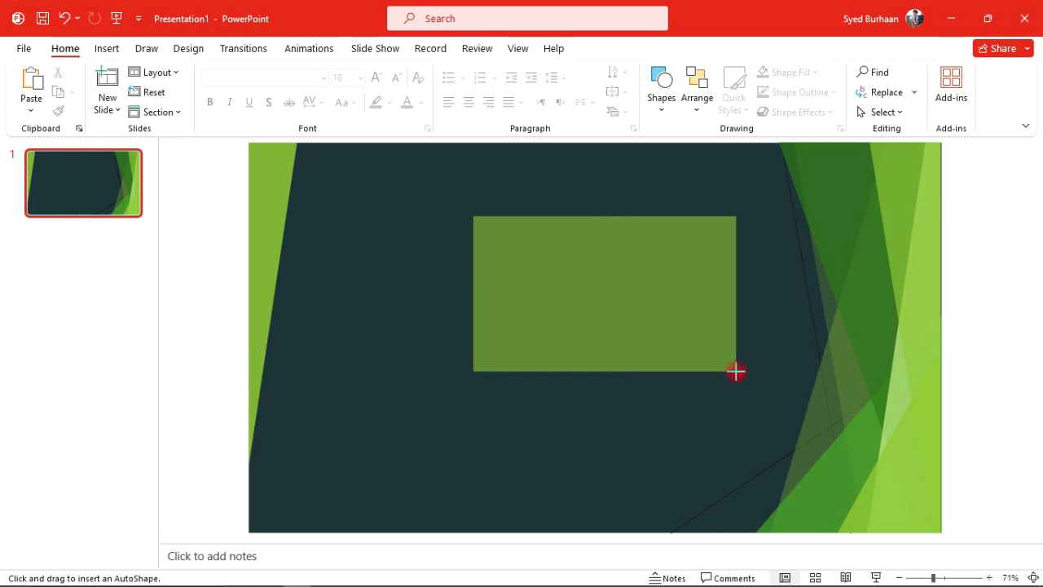
pyautogui.click(70, 52)
pyautogui.click(738, 108)
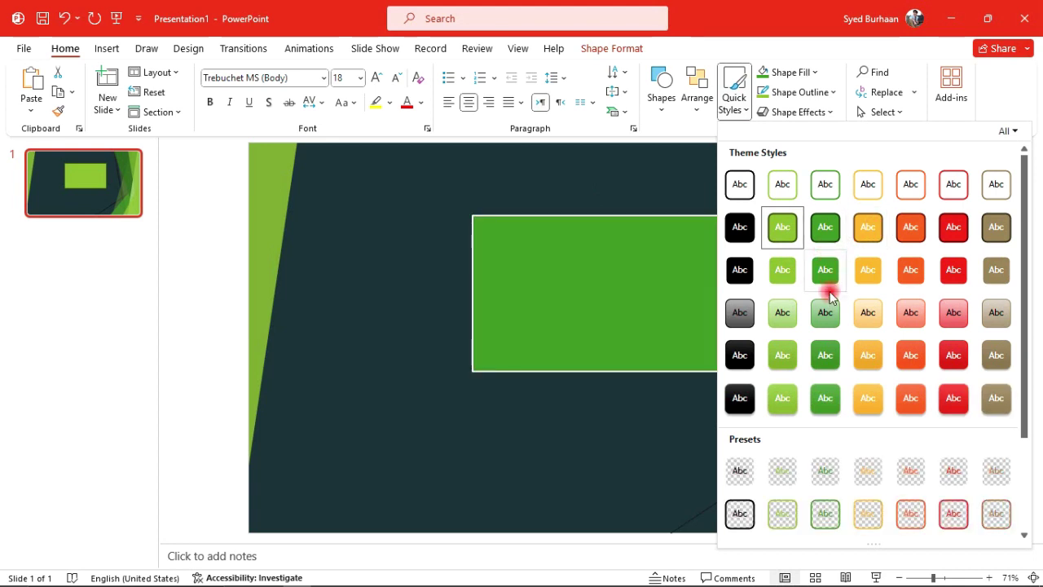
pyautogui.click(596, 49)
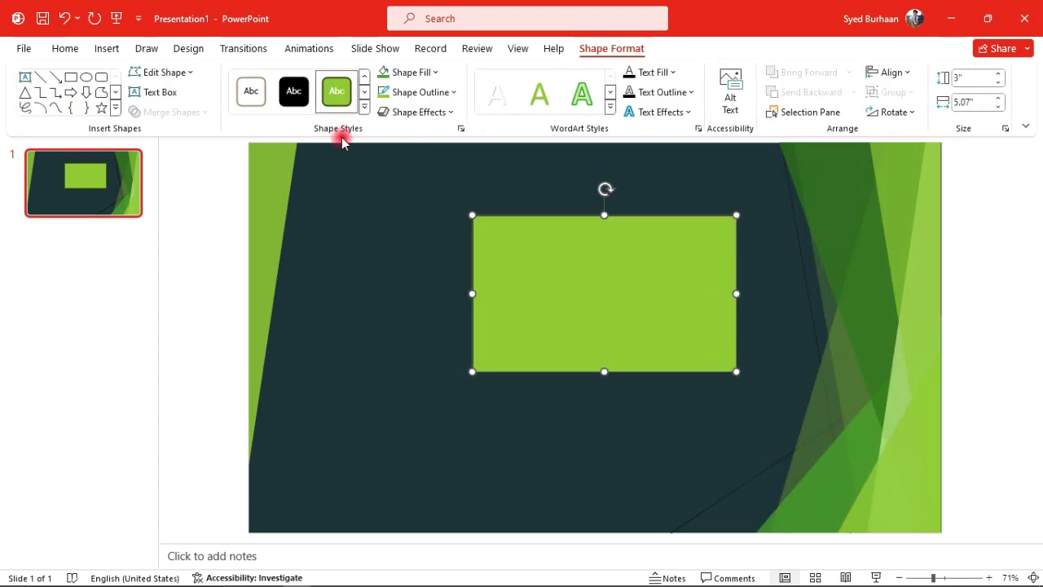
pyautogui.click(364, 109)
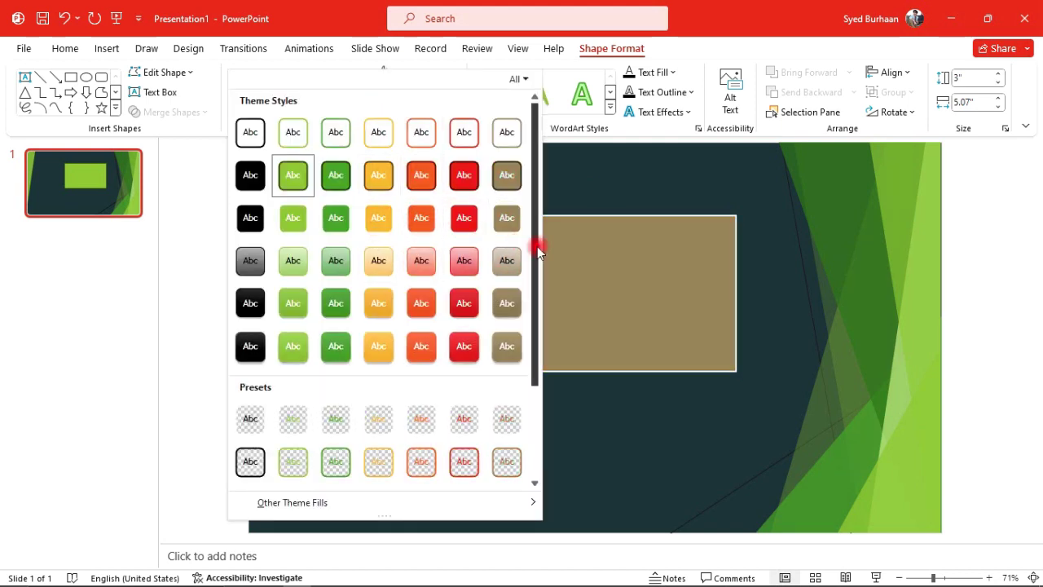
pyautogui.click(578, 264)
pyautogui.click(63, 49)
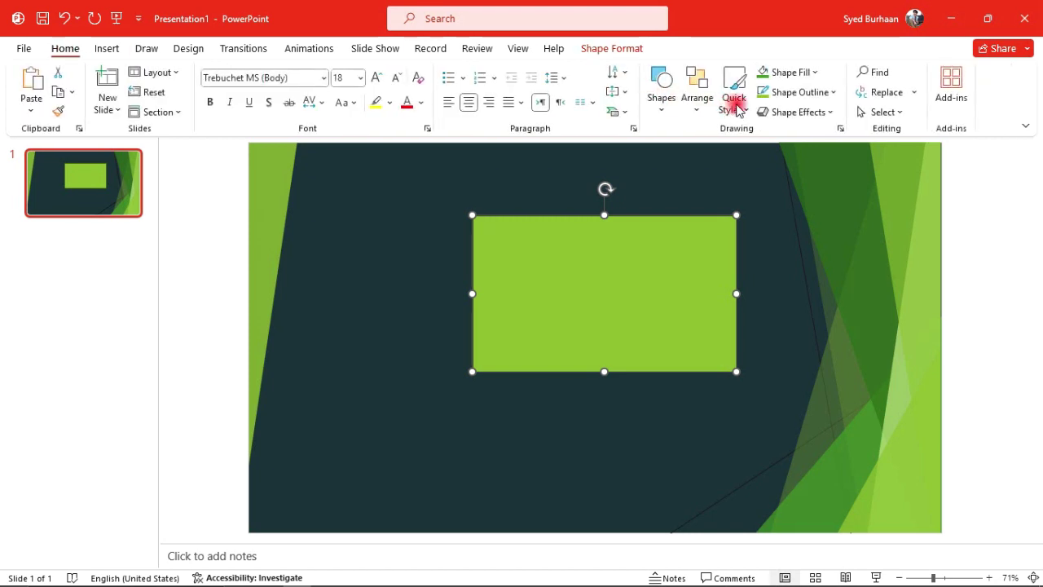
# - Apply the light green gradient Quick Style to the rectangle and move it lower left
pyautogui.click(734, 103)
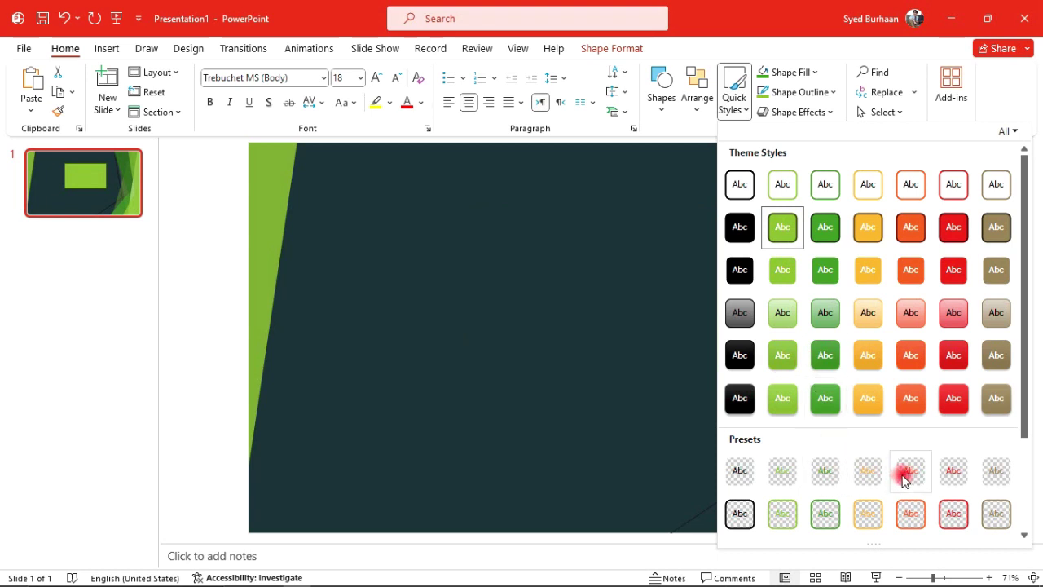
pyautogui.click(793, 318)
pyautogui.moveTo(606, 293); pyautogui.dragTo(419, 391)
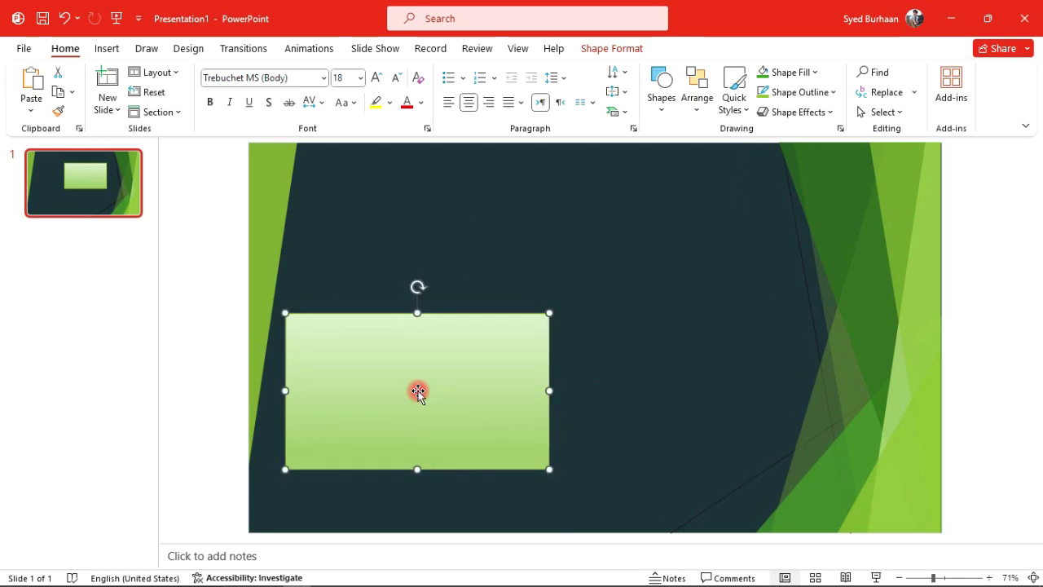
# - Browse Shape Fill, Outline and Effects without changes, recentre the rectangle, then delete it
pyautogui.click(734, 102)
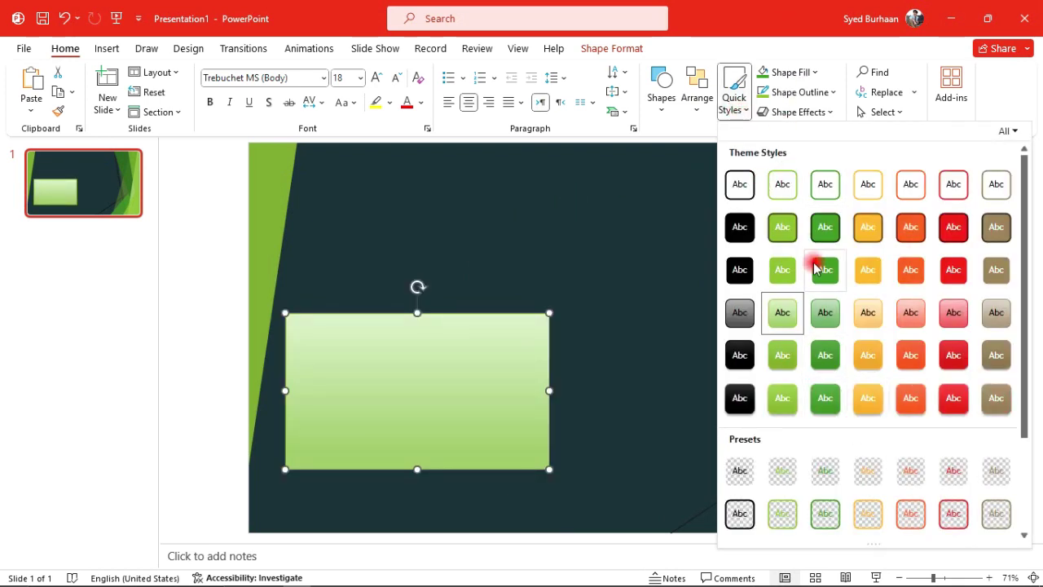
pyautogui.scroll(-3, 816, 269)
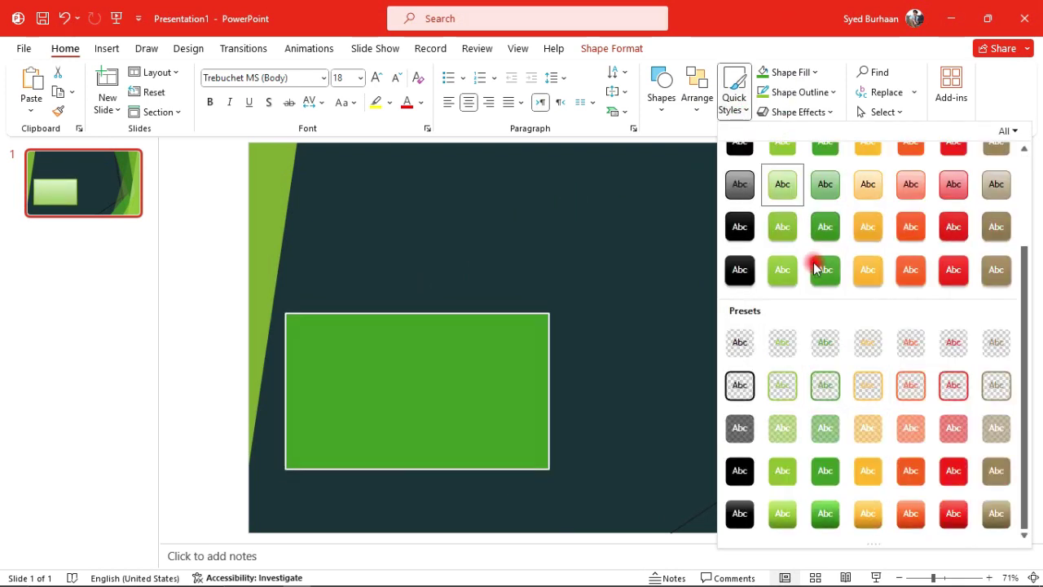
pyautogui.click(813, 79)
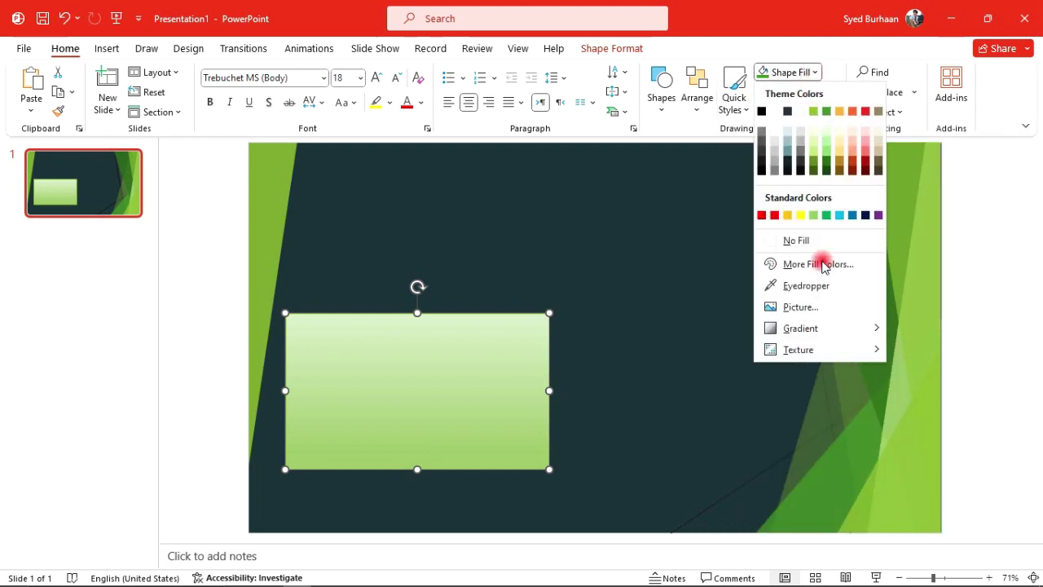
pyautogui.click(683, 250)
pyautogui.click(792, 92)
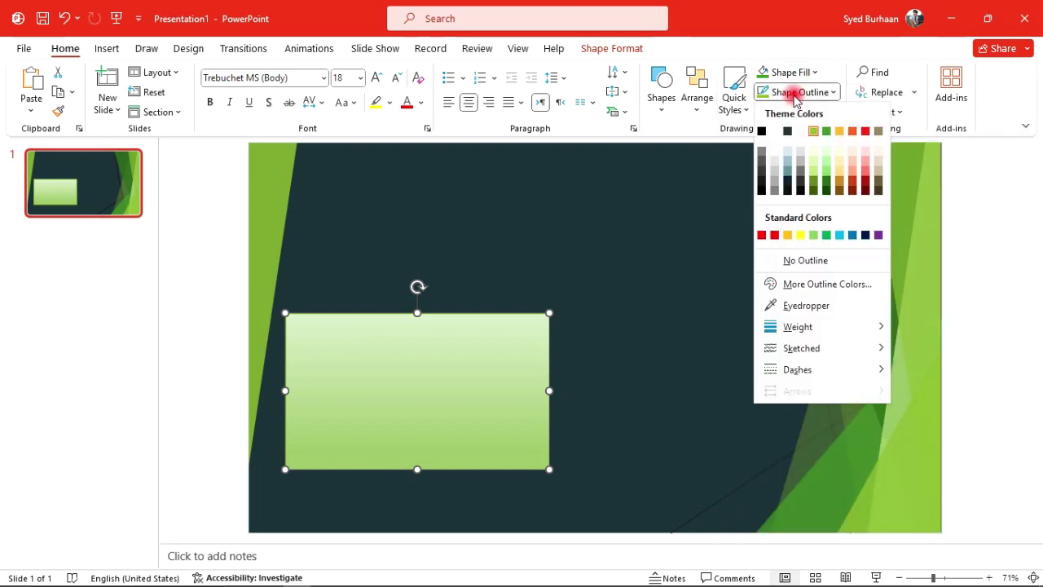
pyautogui.click(680, 275)
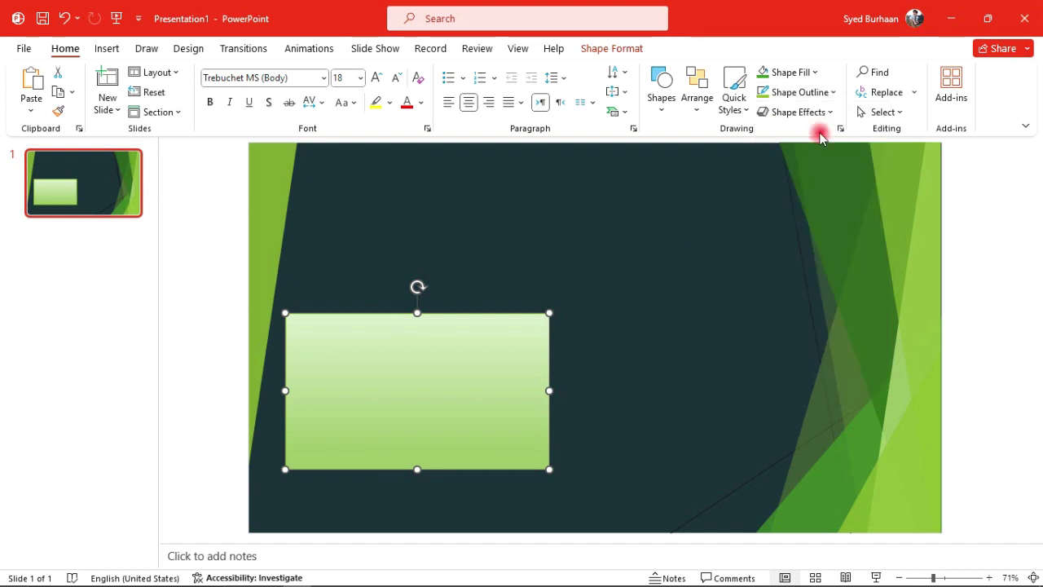
pyautogui.click(809, 111)
pyautogui.click(676, 247)
pyautogui.moveTo(455, 354); pyautogui.dragTo(575, 330)
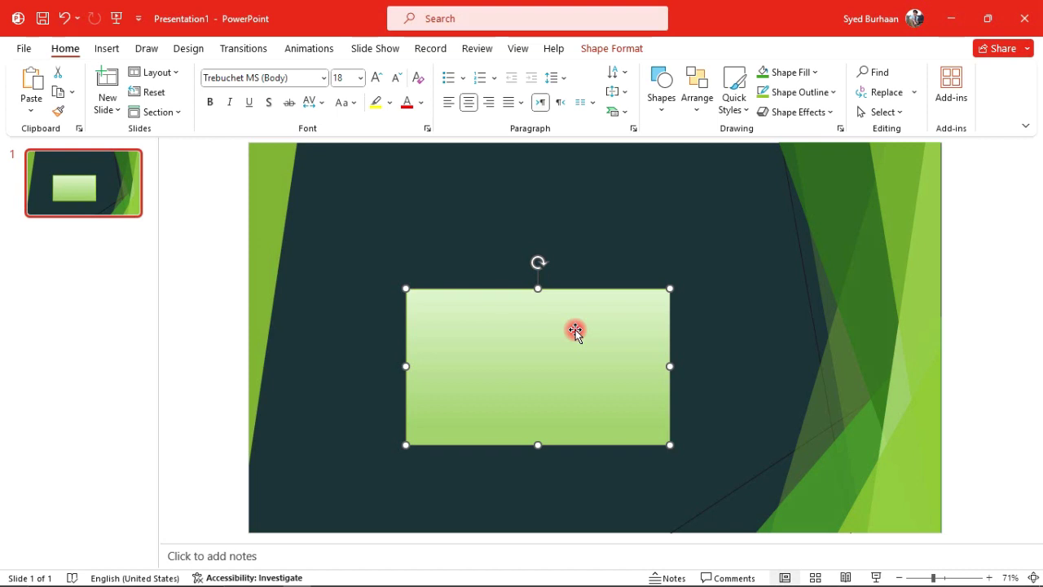
pyautogui.press('Delete')
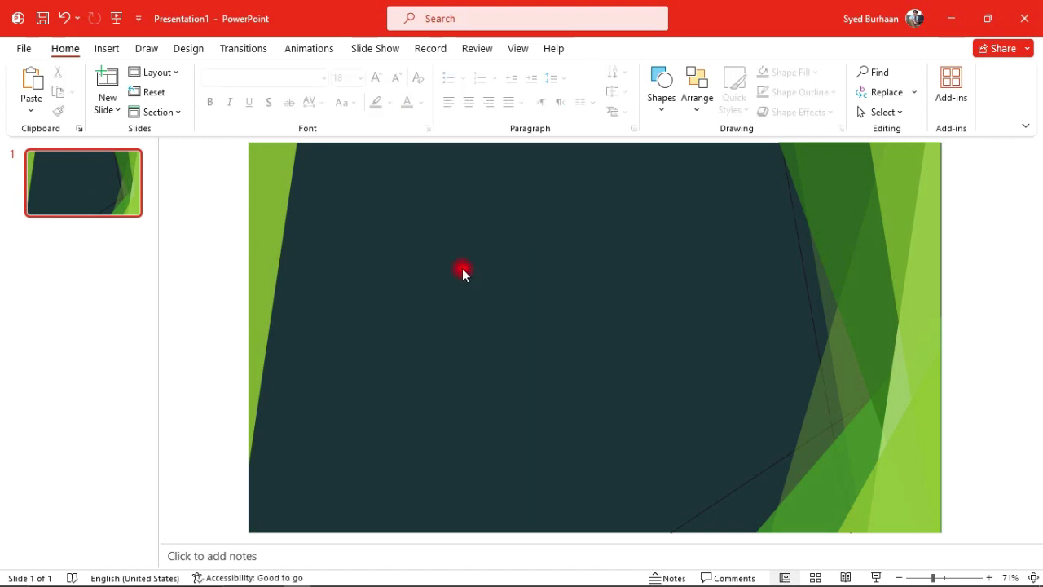
# - Draw a wide text box across the upper slide and fill it with =rand() sample text
pyautogui.click(652, 104)
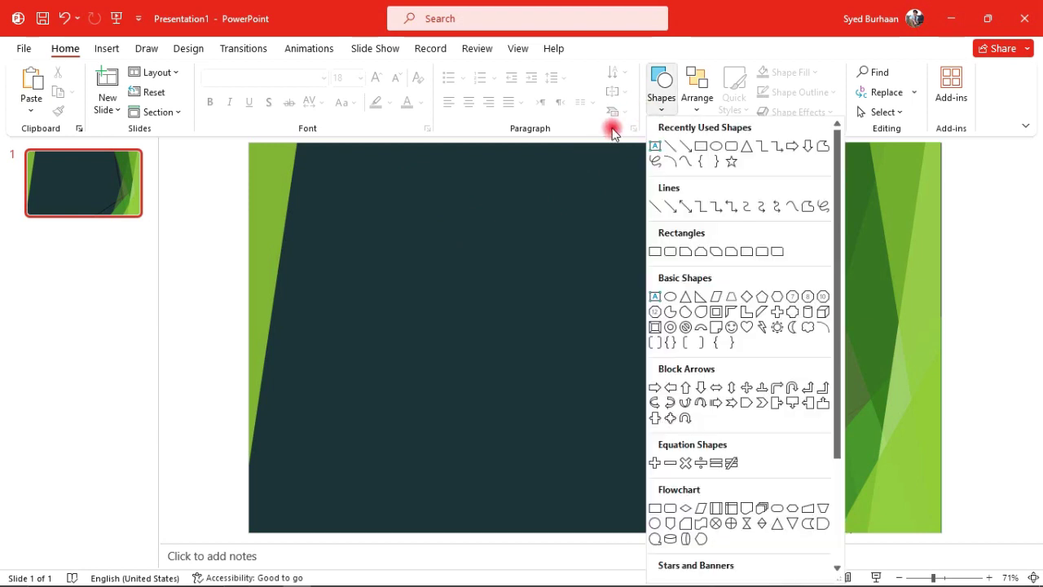
pyautogui.click(654, 145)
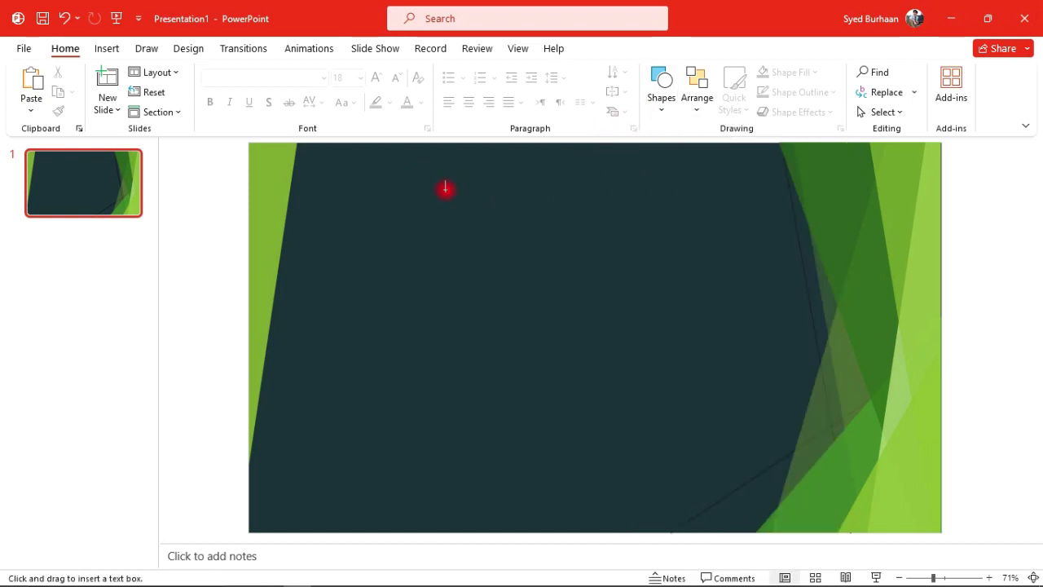
pyautogui.click(331, 197)
pyautogui.moveTo(431, 277); pyautogui.dragTo(866, 484)
pyautogui.write('=rand()')
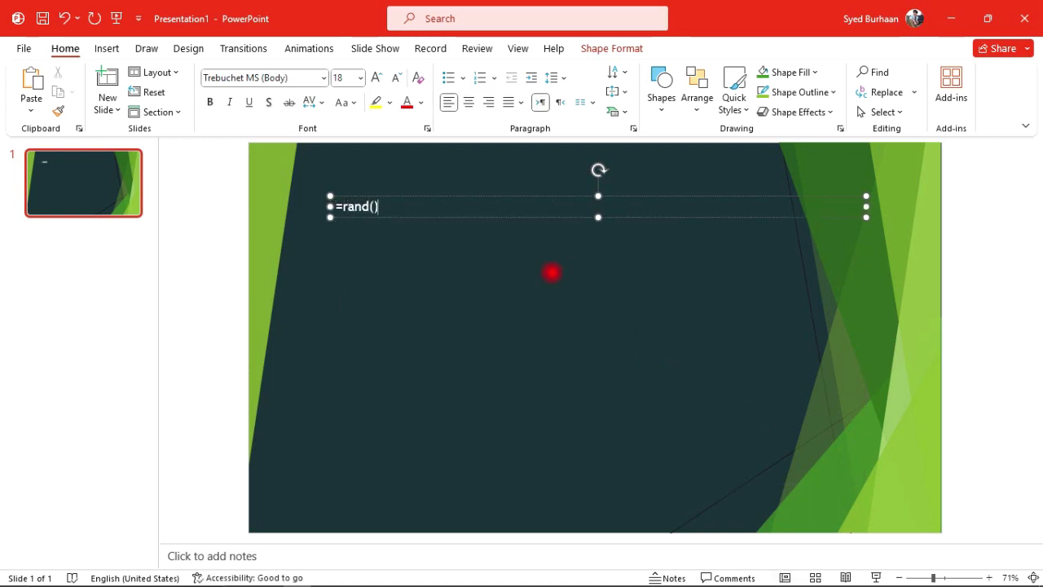
pyautogui.press('Return')
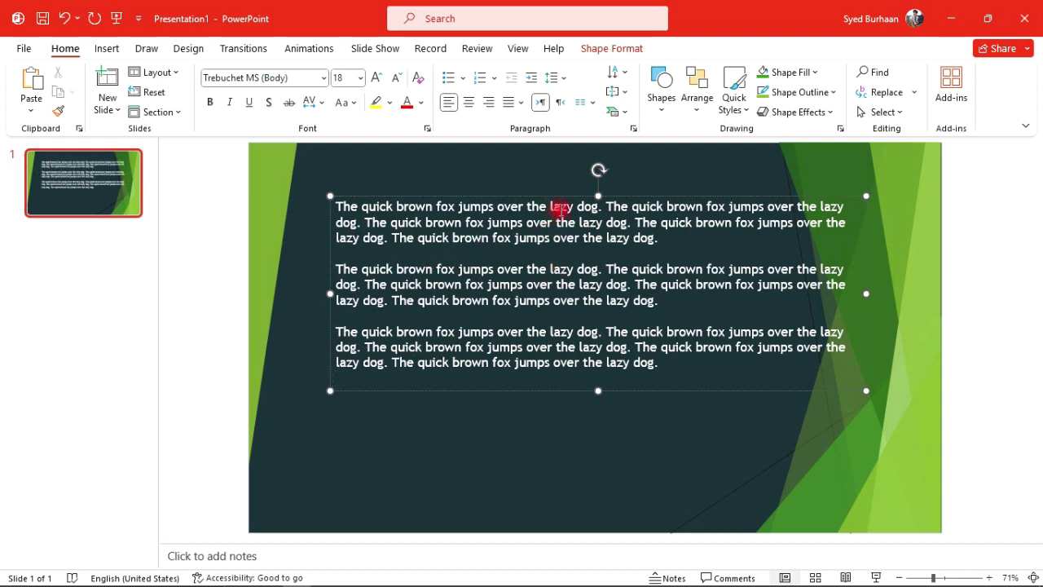
# - Search the slide for 'lazy' and step repeatedly through its occurrences
pyautogui.hotkey('ctrl', 'f')
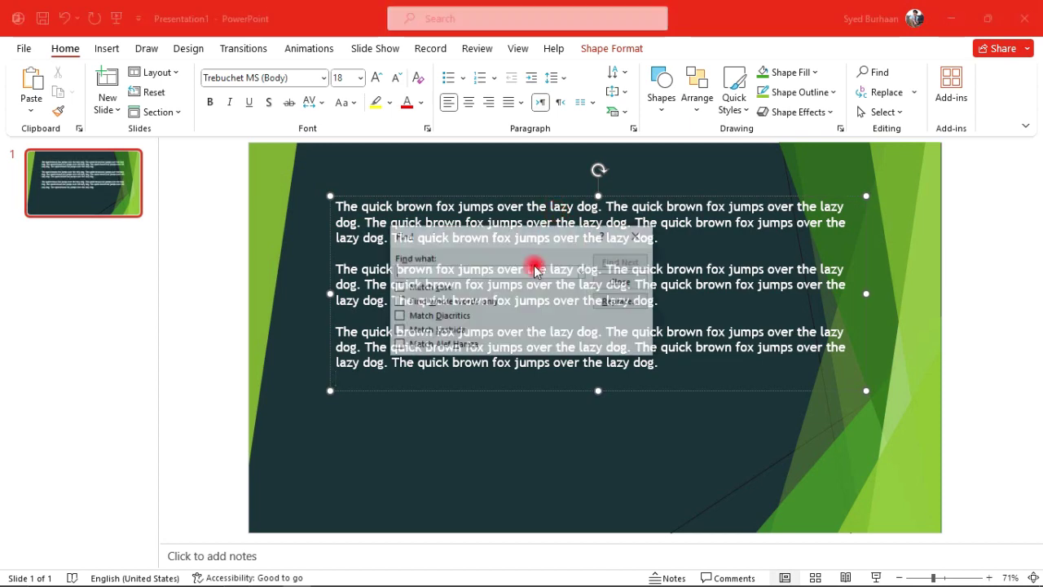
pyautogui.moveTo(481, 236); pyautogui.dragTo(476, 387)
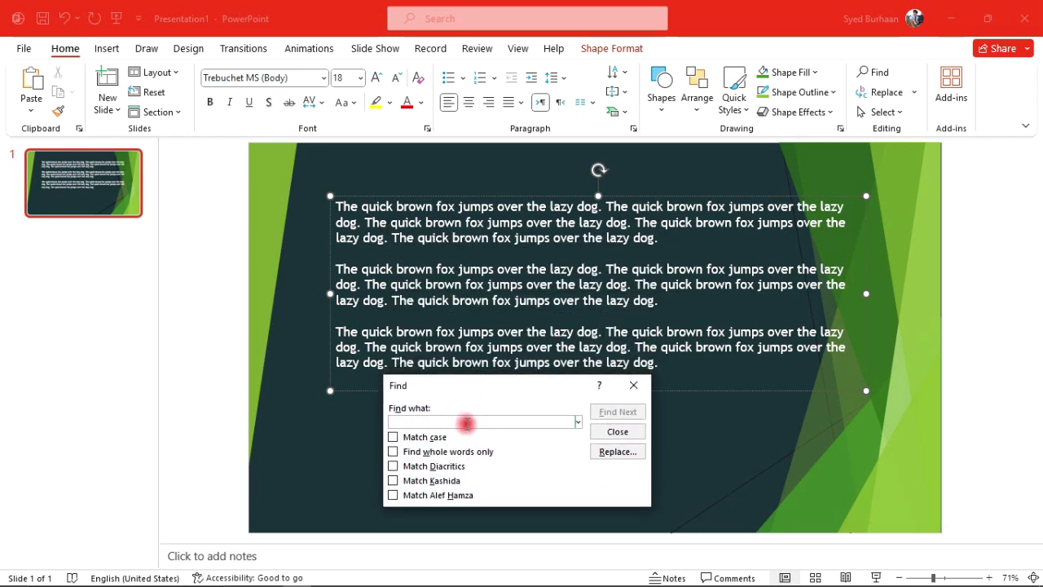
pyautogui.write('laz')
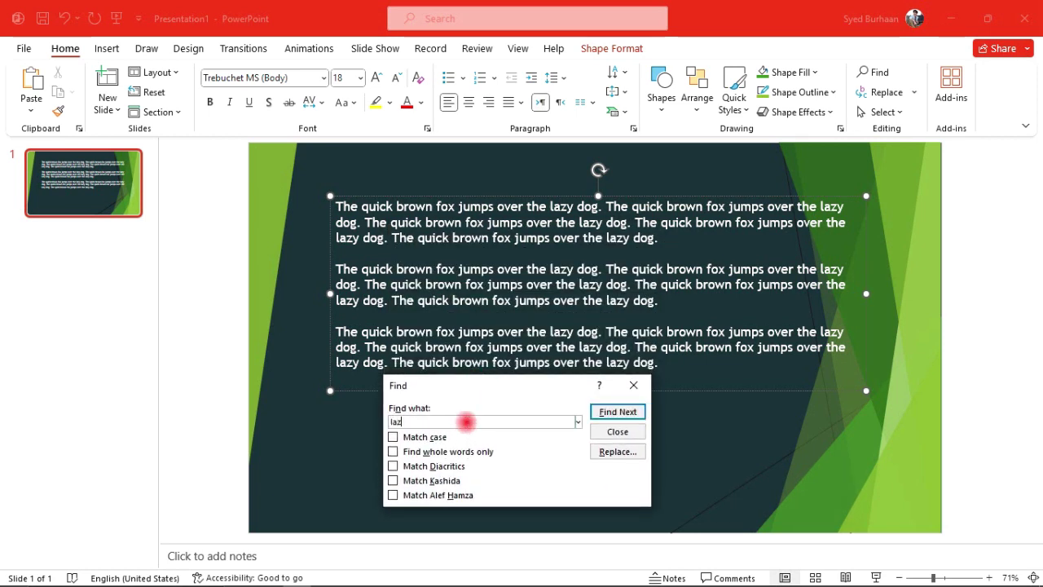
pyautogui.write('y')
pyautogui.click(609, 414)
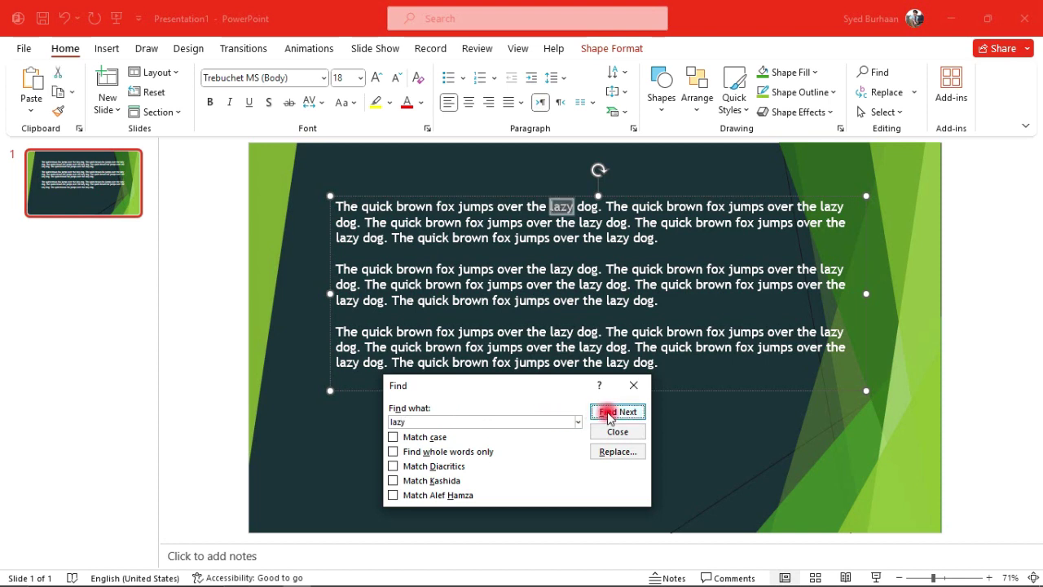
pyautogui.click(568, 209)
pyautogui.click(624, 414)
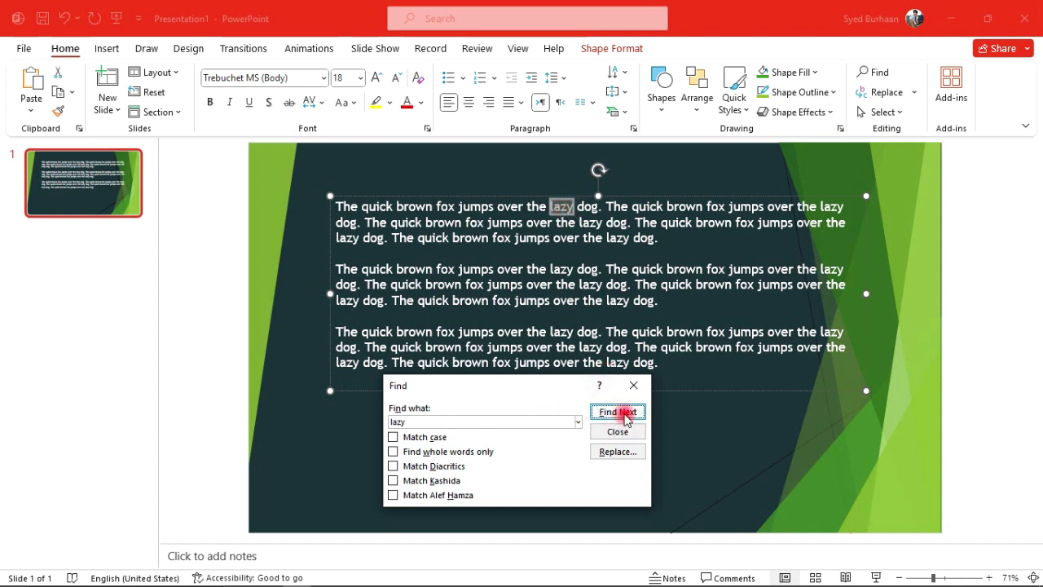
pyautogui.click(624, 414)
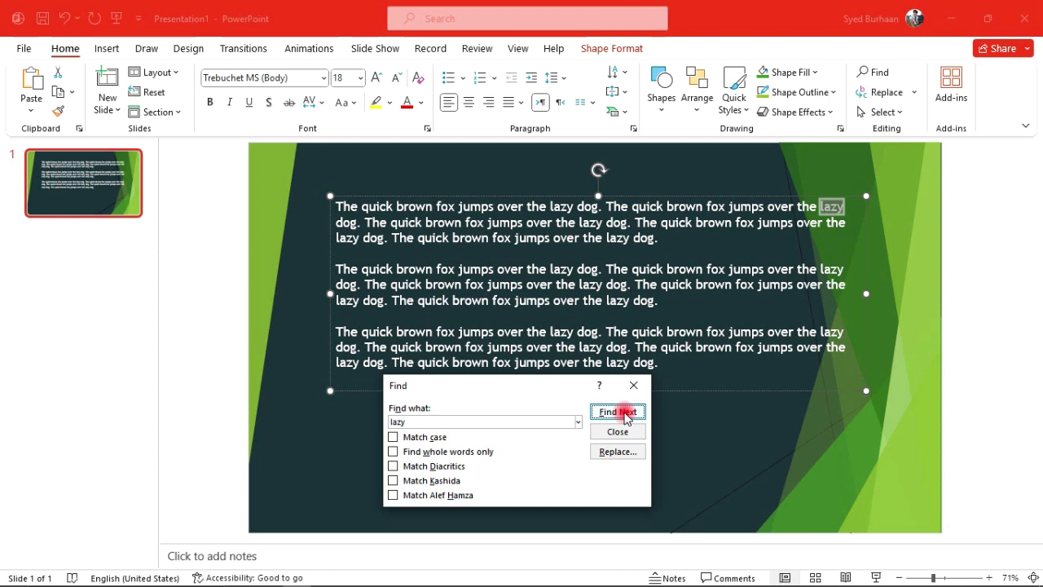
pyautogui.click(624, 414)
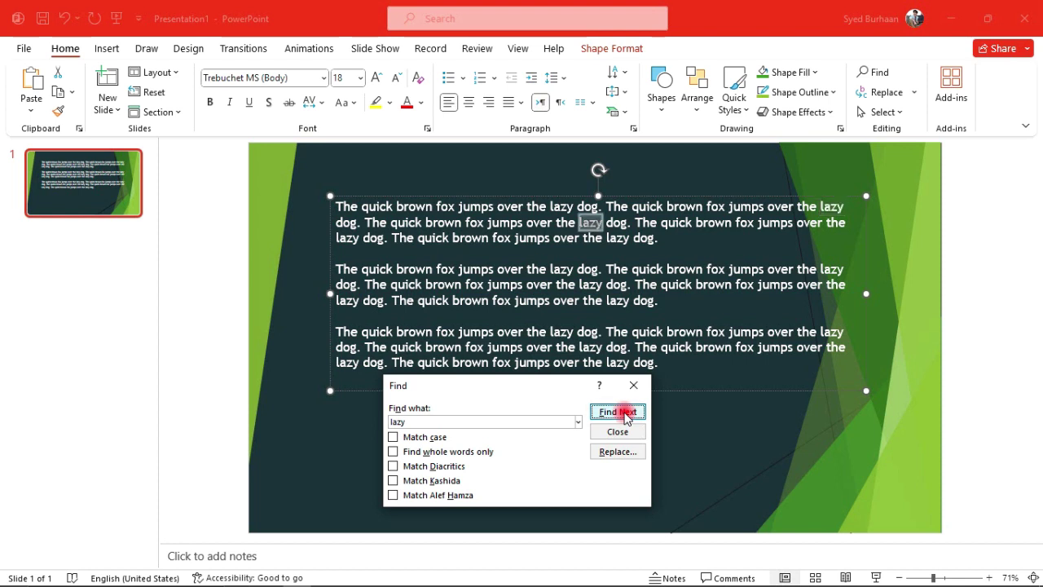
pyautogui.click(624, 414)
pyautogui.click(625, 414)
pyautogui.click(624, 414)
pyautogui.click(624, 414)
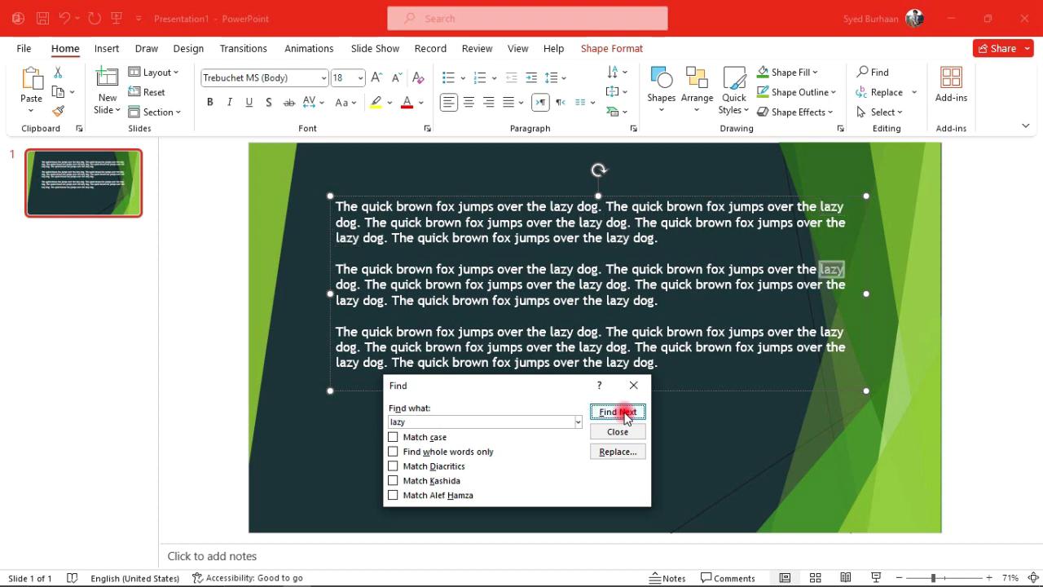
pyautogui.click(624, 414)
pyautogui.click(625, 414)
pyautogui.click(624, 414)
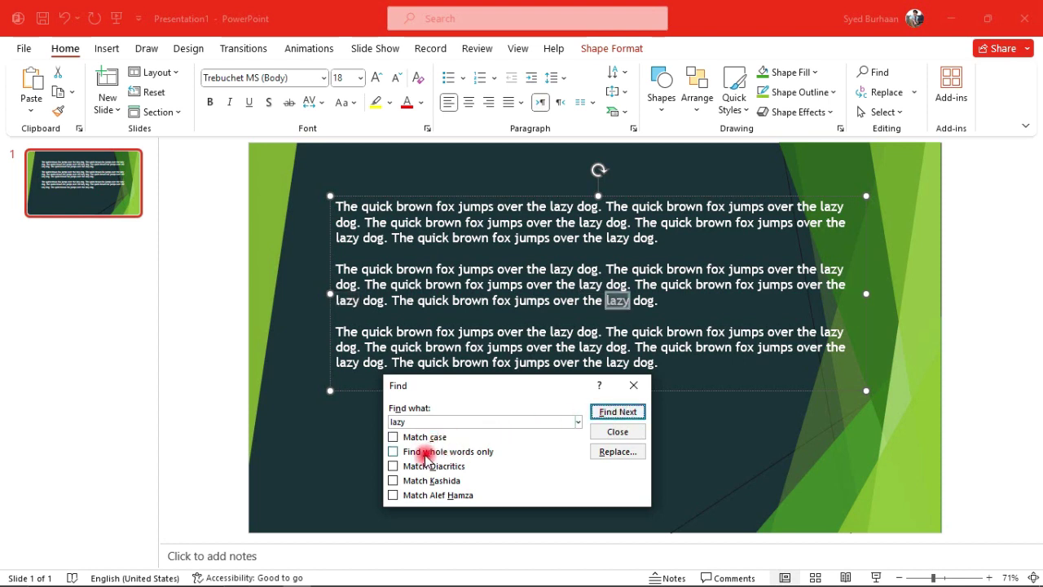
# - Turn on whole-words-only and keep finding the next 'lazy' match
pyautogui.click(394, 453)
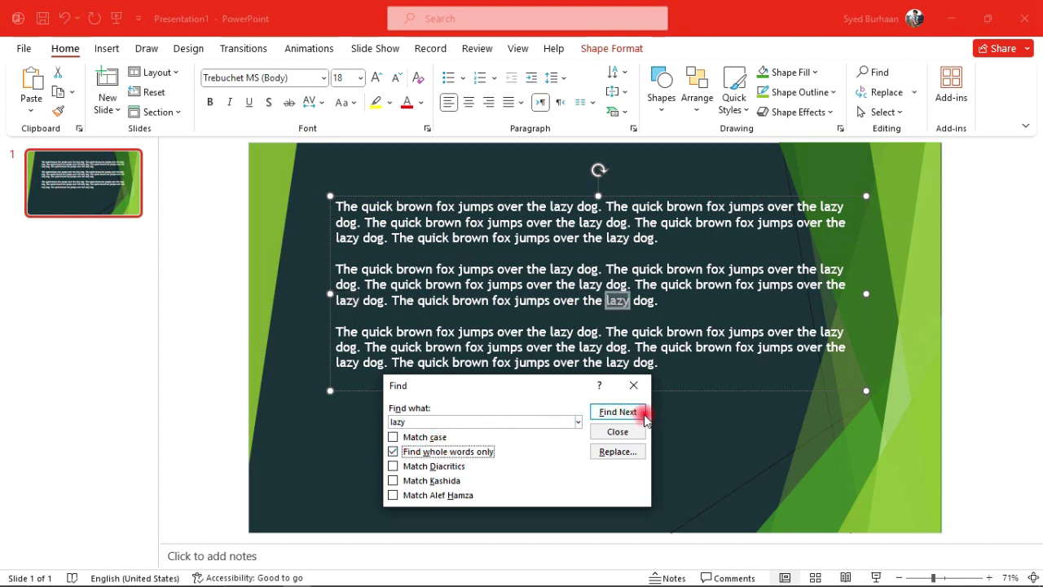
pyautogui.click(626, 413)
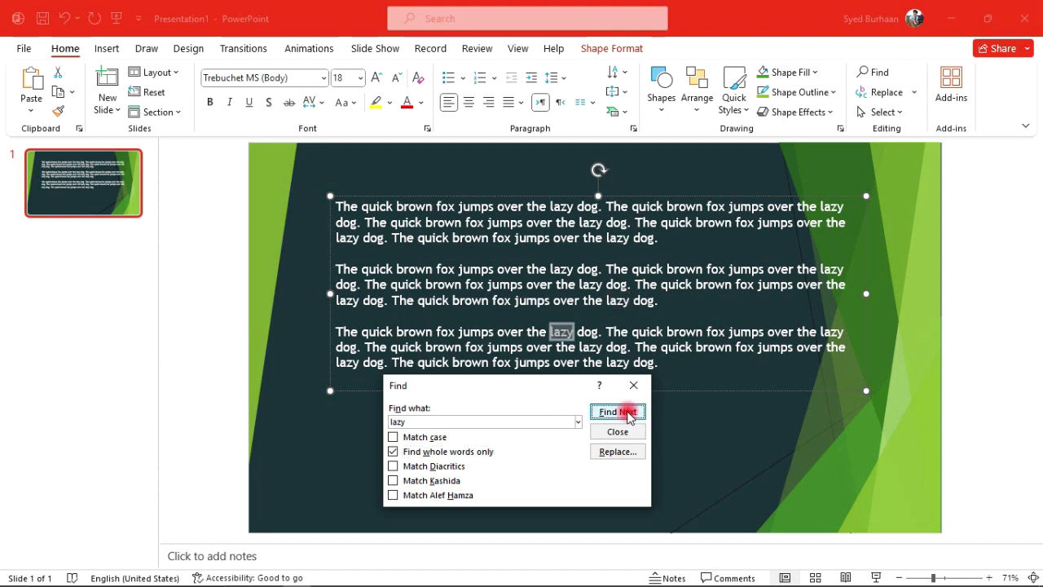
pyautogui.click(629, 416)
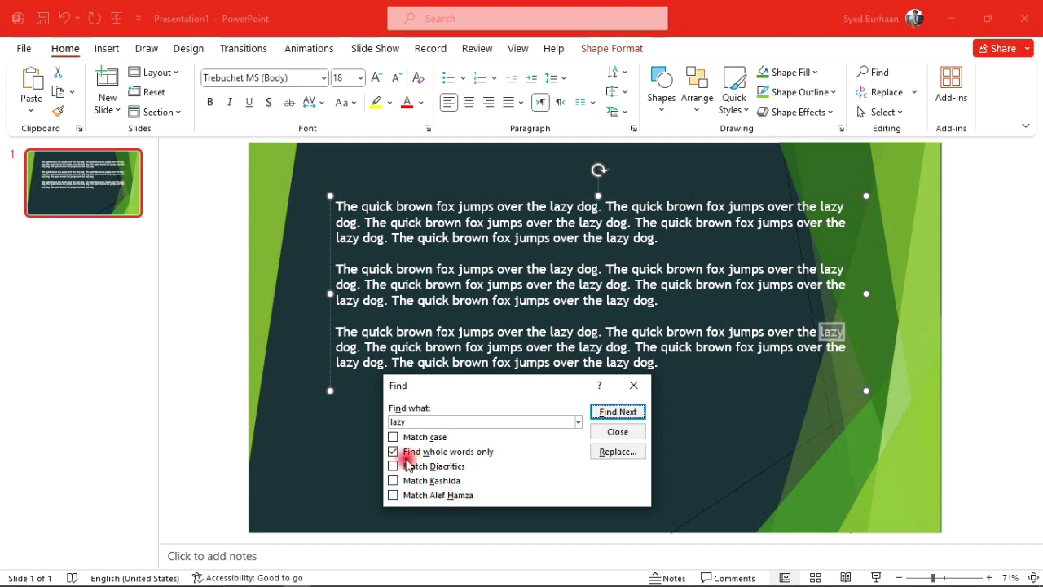
pyautogui.moveTo(394, 421); pyautogui.dragTo(419, 422)
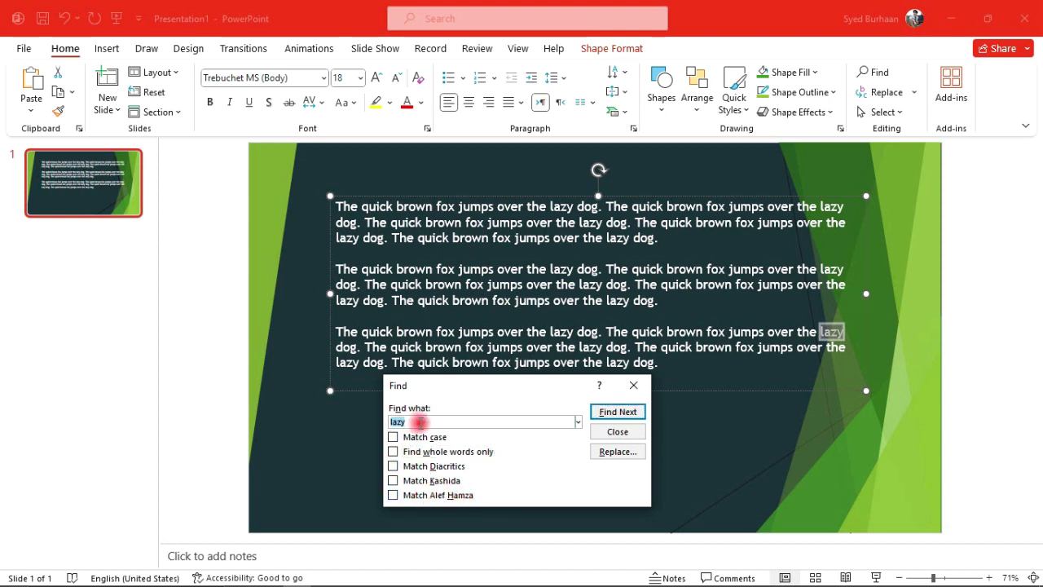
pyautogui.click(617, 411)
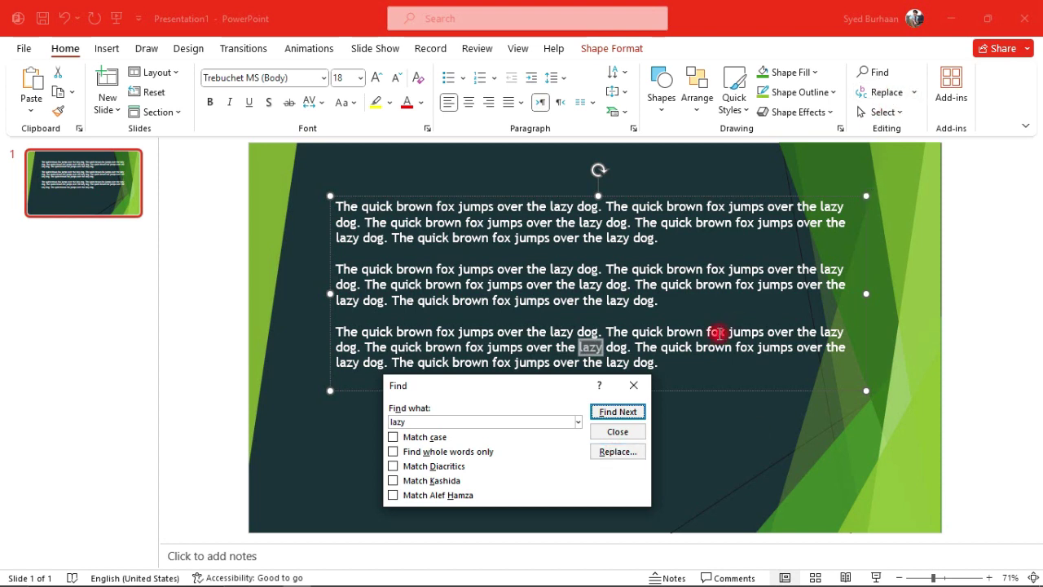
# - Replace all 15 occurrences of 'lazy' with 'active' and dismiss the count message
pyautogui.click(615, 452)
pyautogui.click(535, 391)
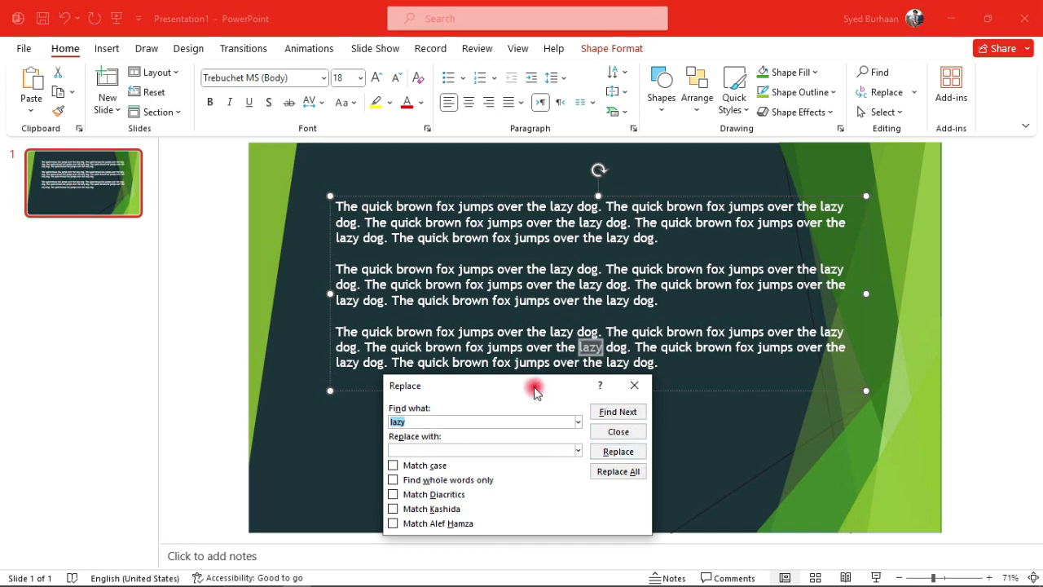
pyautogui.moveTo(536, 390); pyautogui.dragTo(525, 271)
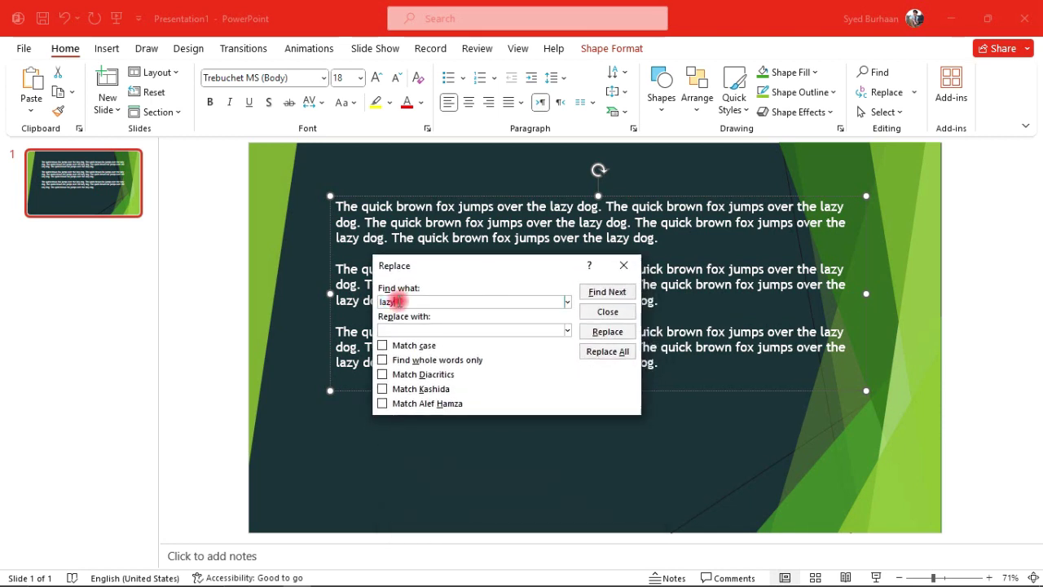
pyautogui.click(417, 330)
pyautogui.write('active')
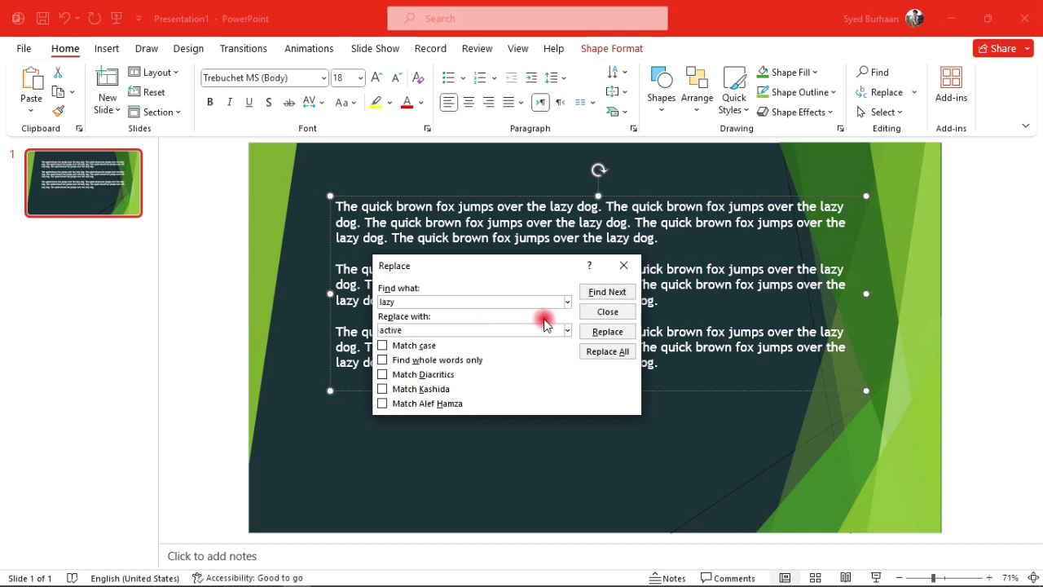
pyautogui.click(606, 357)
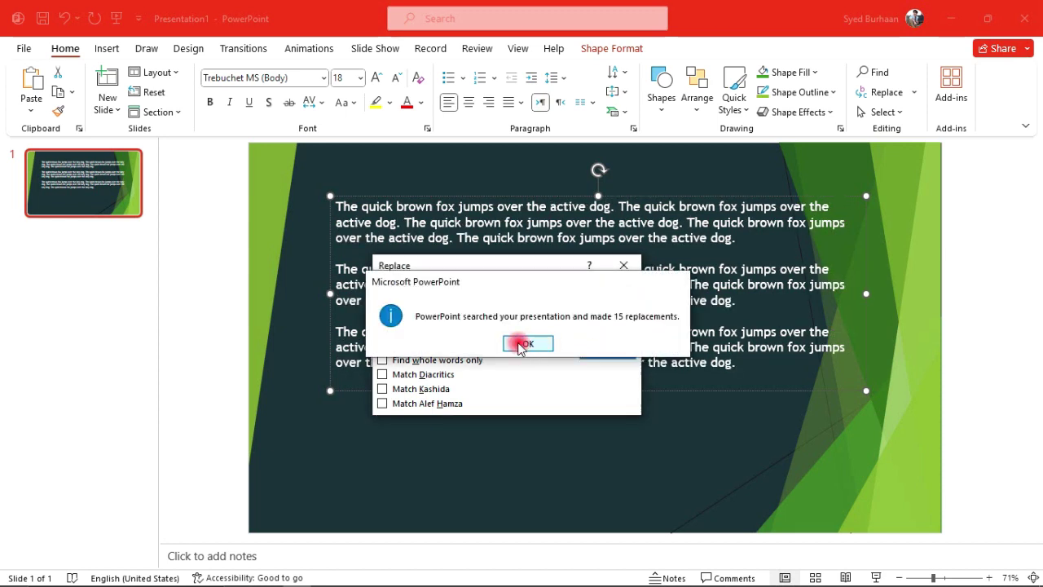
pyautogui.click(522, 344)
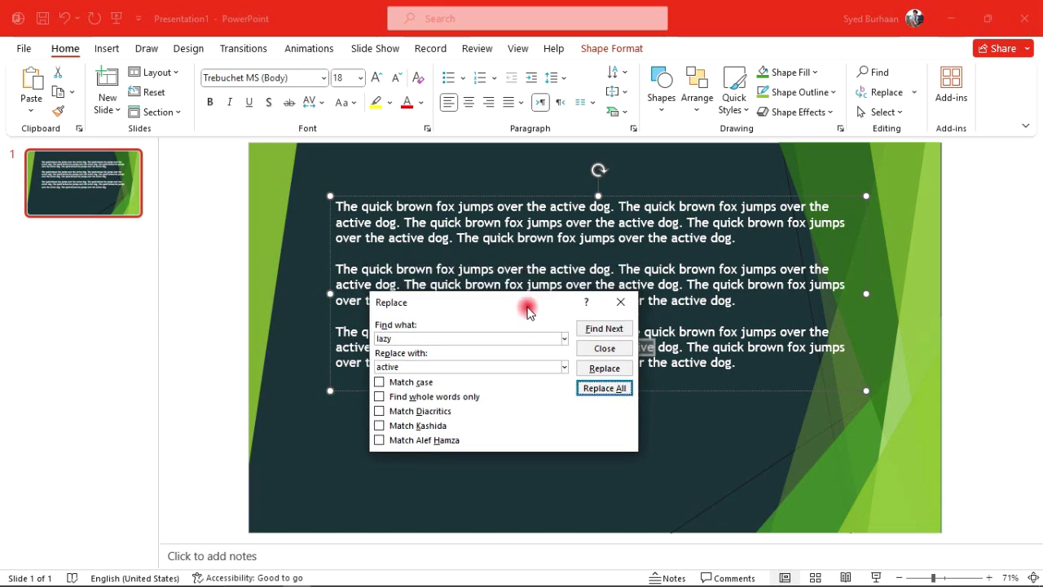
# - Close the Replace dialog, reopening and closing it once more
pyautogui.moveTo(531, 269); pyautogui.dragTo(518, 331)
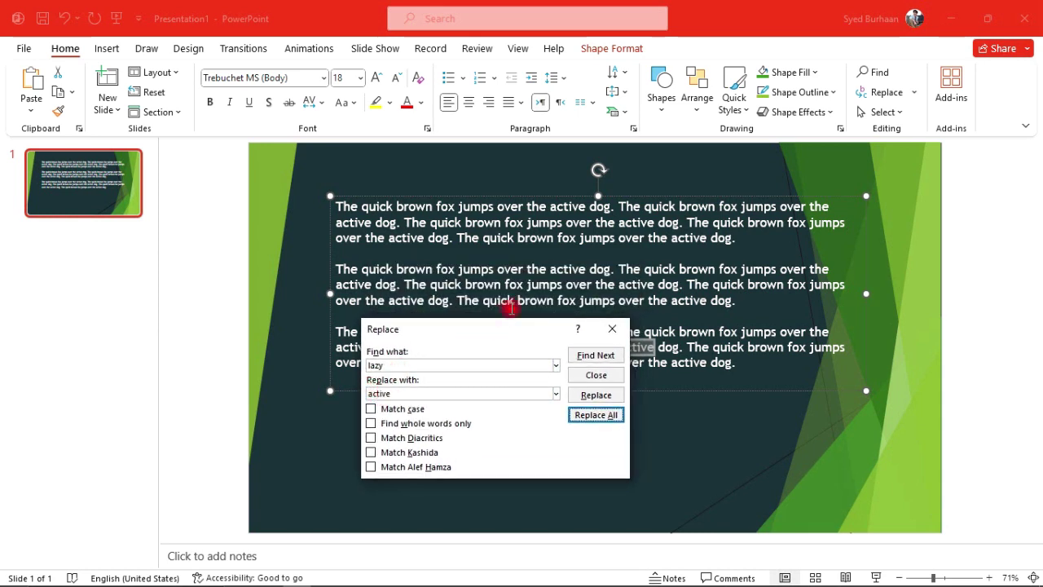
pyautogui.click(564, 205)
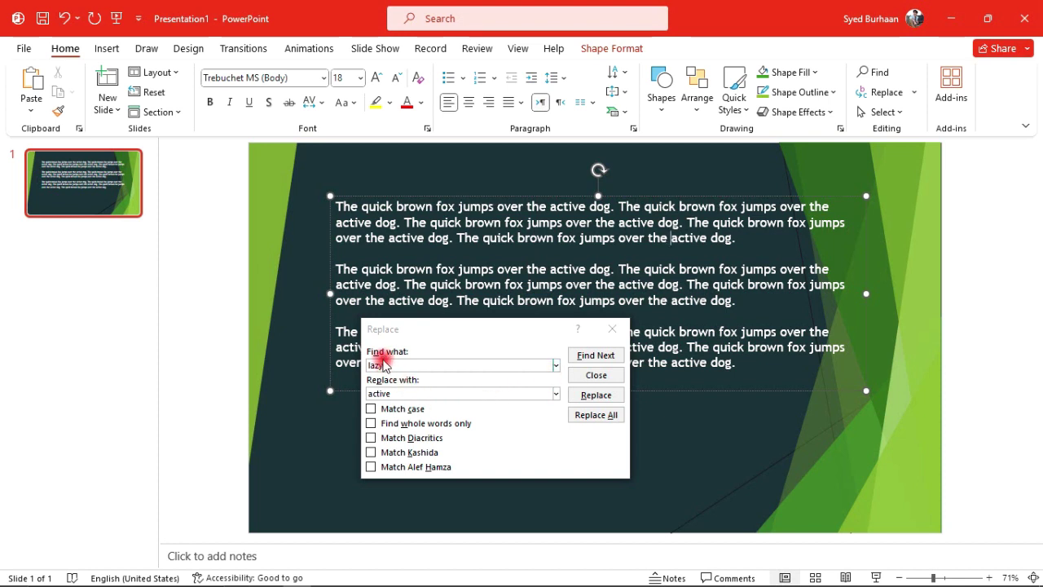
pyautogui.click(612, 328)
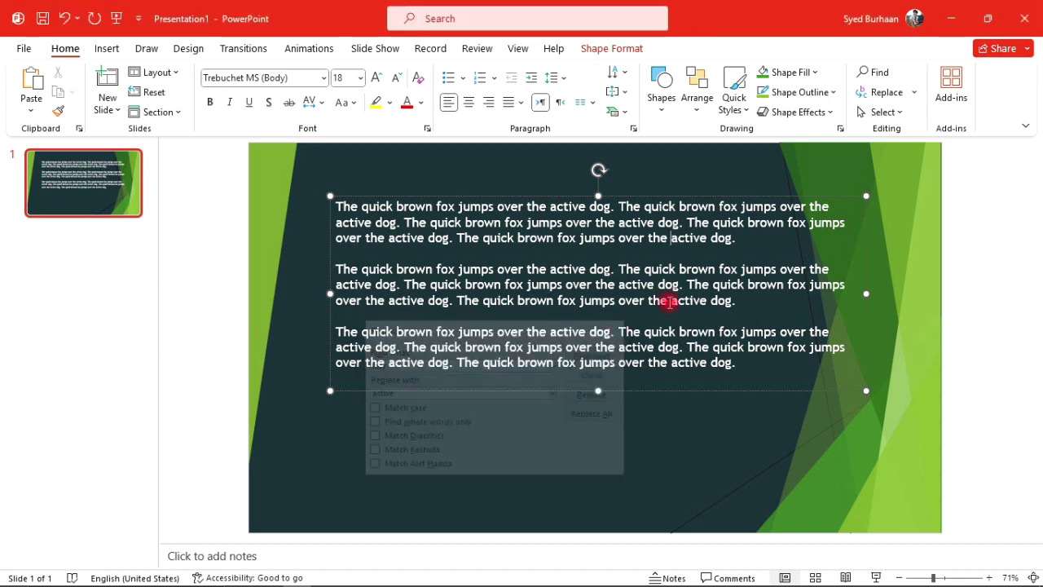
pyautogui.click(883, 93)
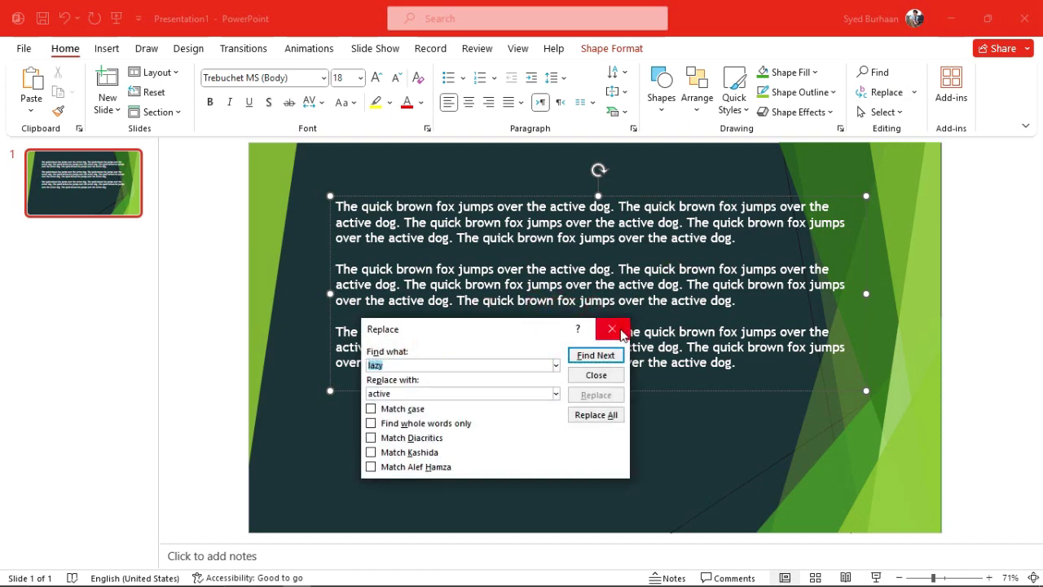
pyautogui.click(621, 332)
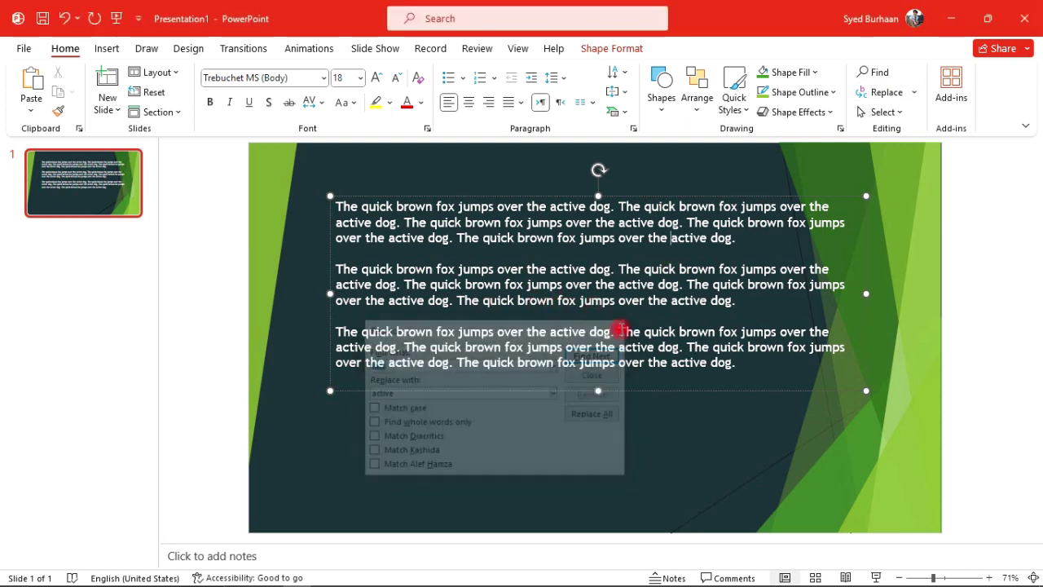
pyautogui.click(917, 93)
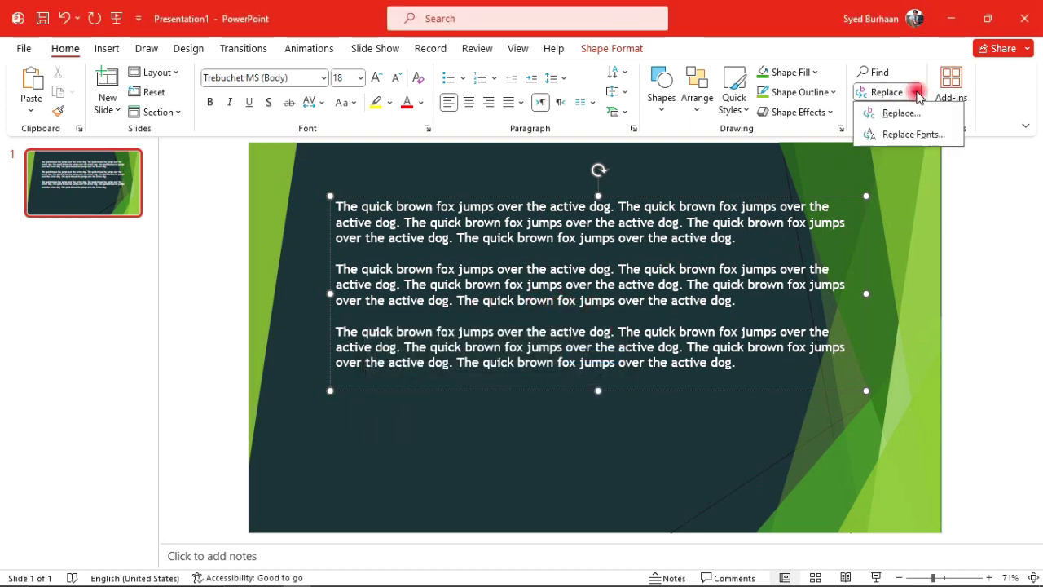
# - Select the whole middle paragraph and set its font to Aptos Narrow
pyautogui.click(920, 134)
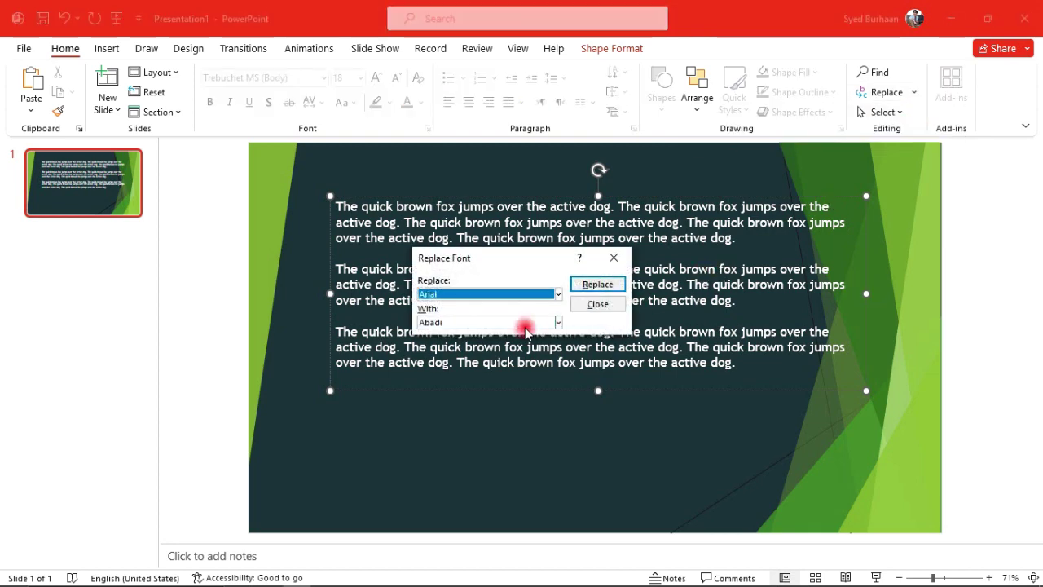
pyautogui.click(613, 257)
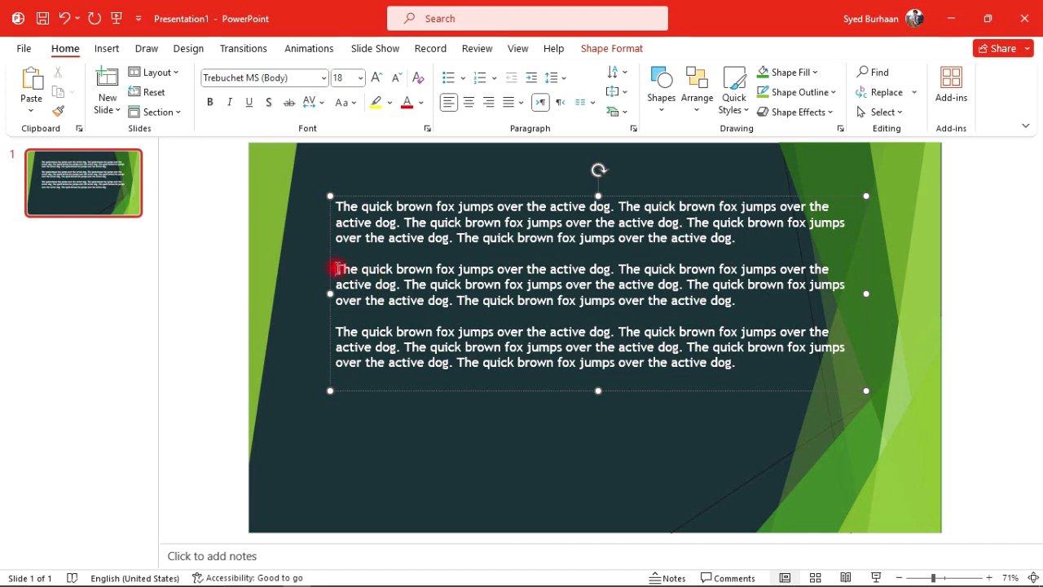
pyautogui.moveTo(335, 269); pyautogui.dragTo(743, 303)
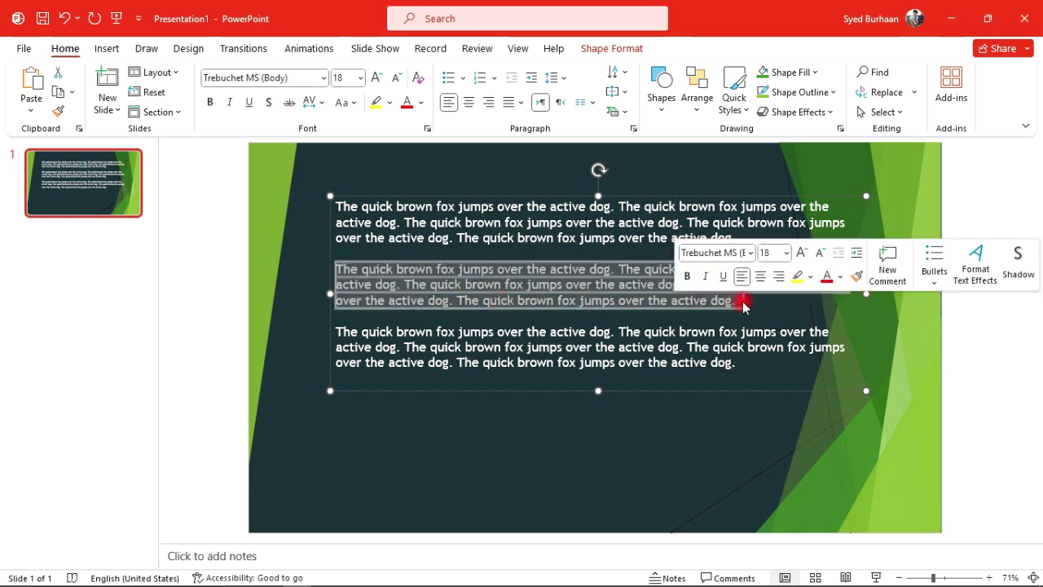
pyautogui.click(323, 78)
pyautogui.click(325, 117)
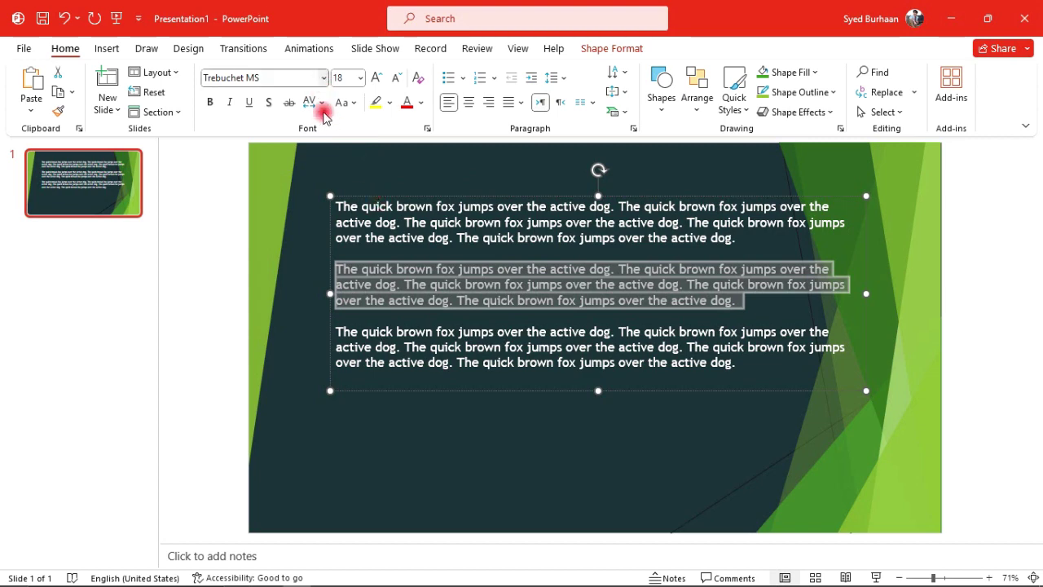
pyautogui.click(323, 77)
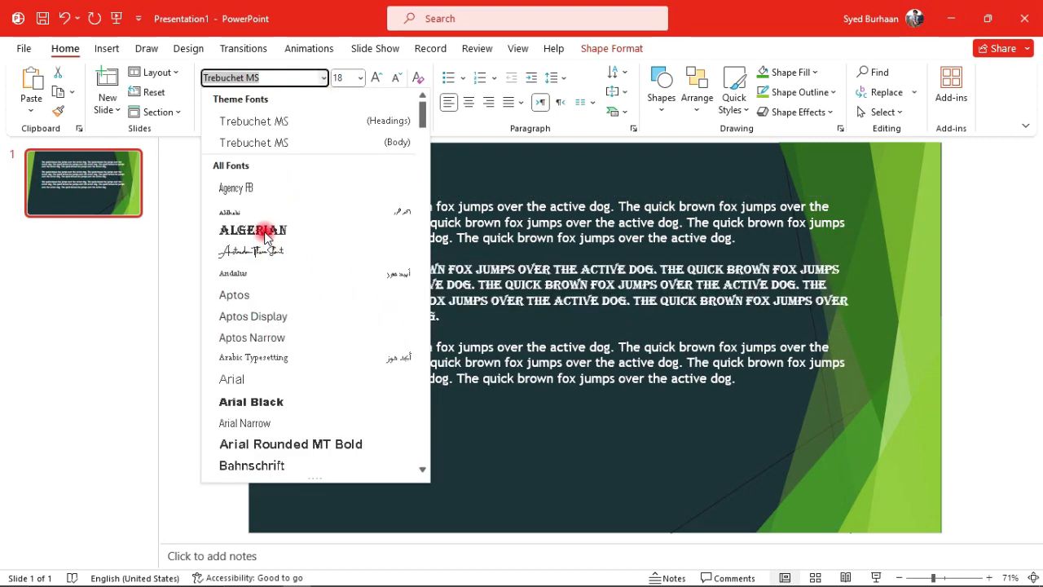
pyautogui.click(254, 337)
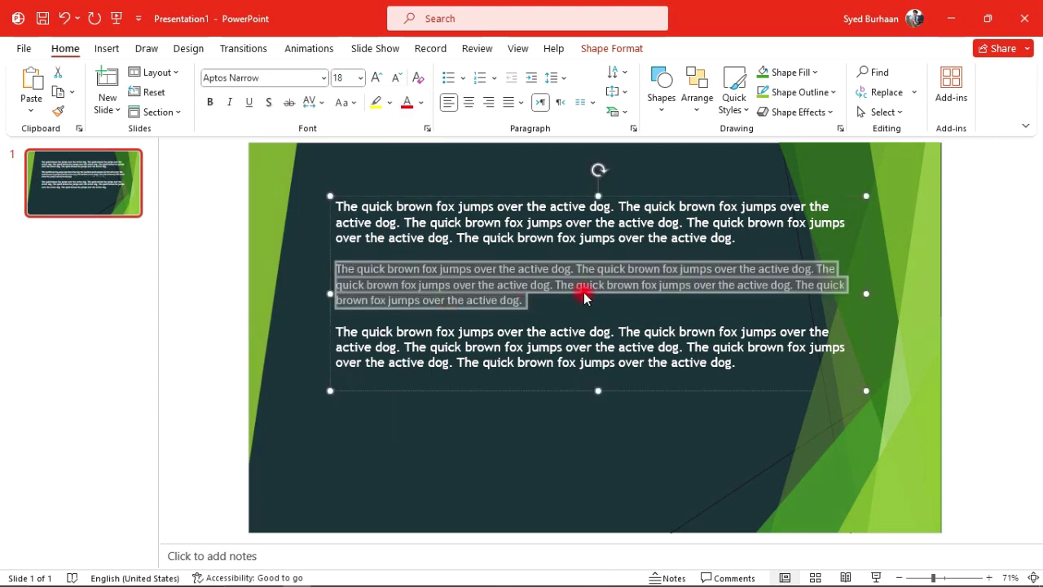
pyautogui.click(914, 93)
# - Use Replace Font to swap Aptos Narrow for Monotype Corsiva, then close the dialog
pyautogui.click(917, 133)
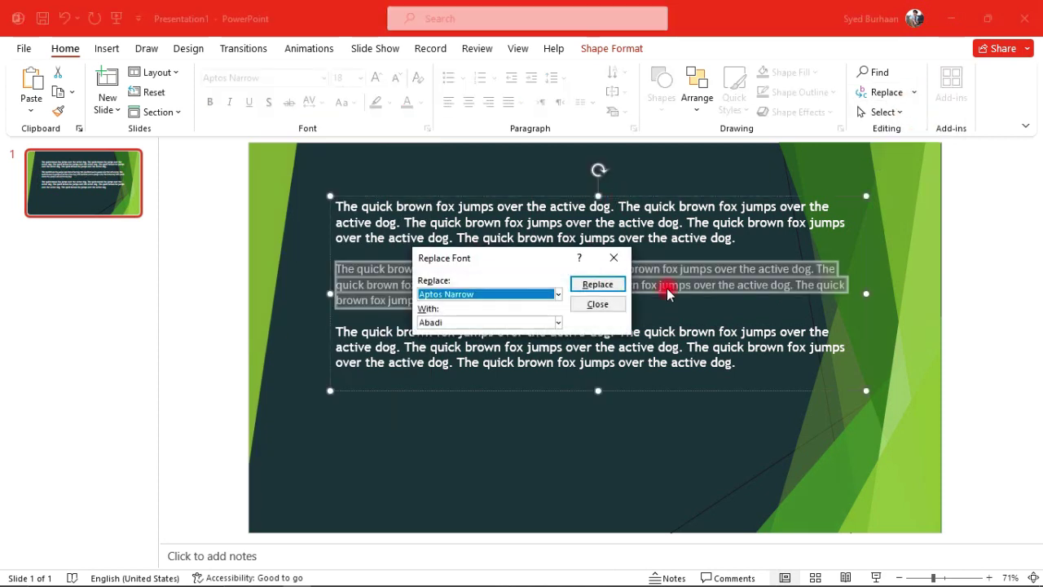
pyautogui.click(560, 323)
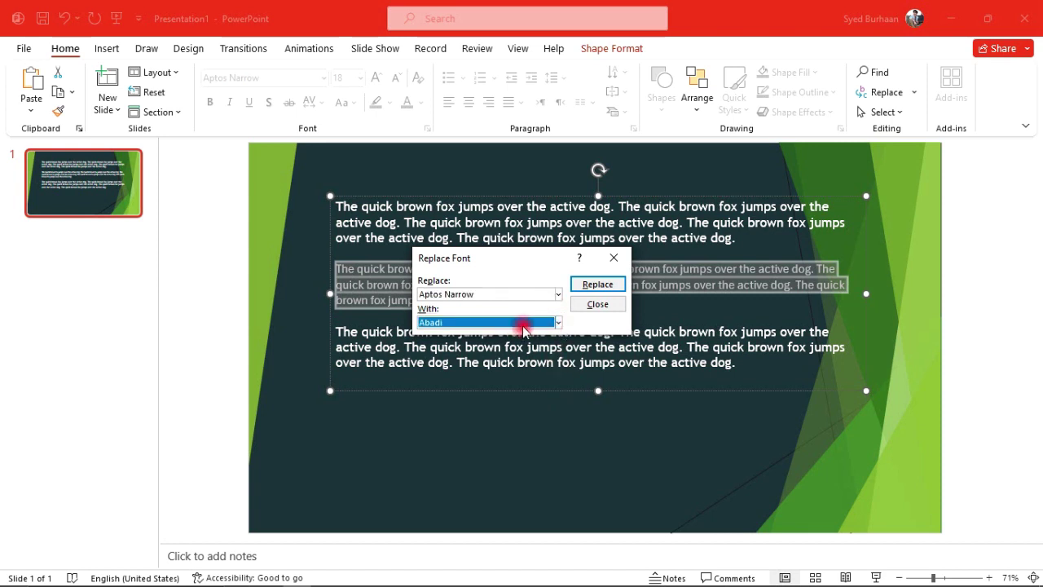
pyautogui.click(560, 324)
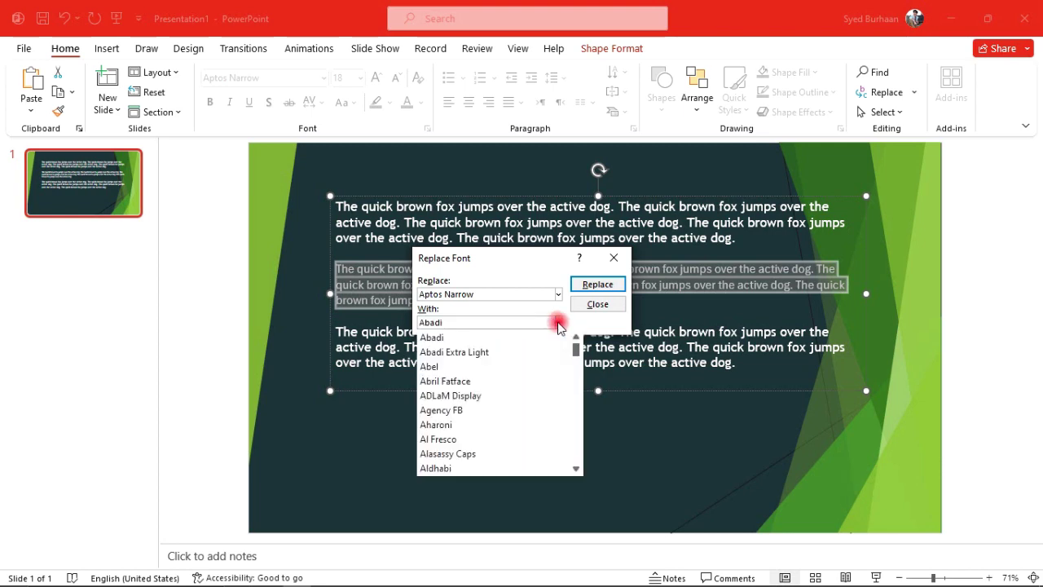
pyautogui.moveTo(577, 346); pyautogui.dragTo(522, 411)
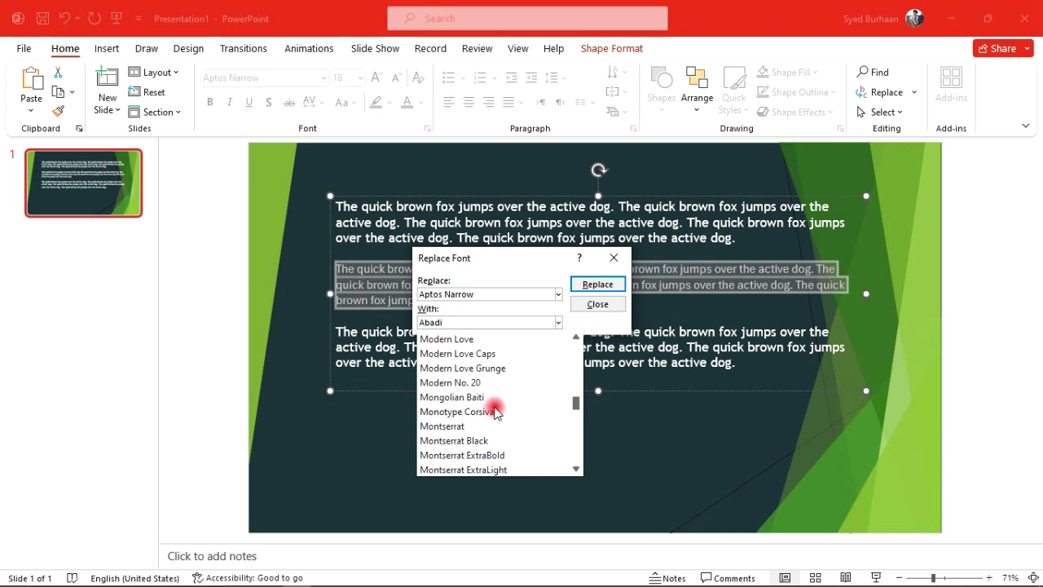
pyautogui.click(522, 411)
pyautogui.click(598, 284)
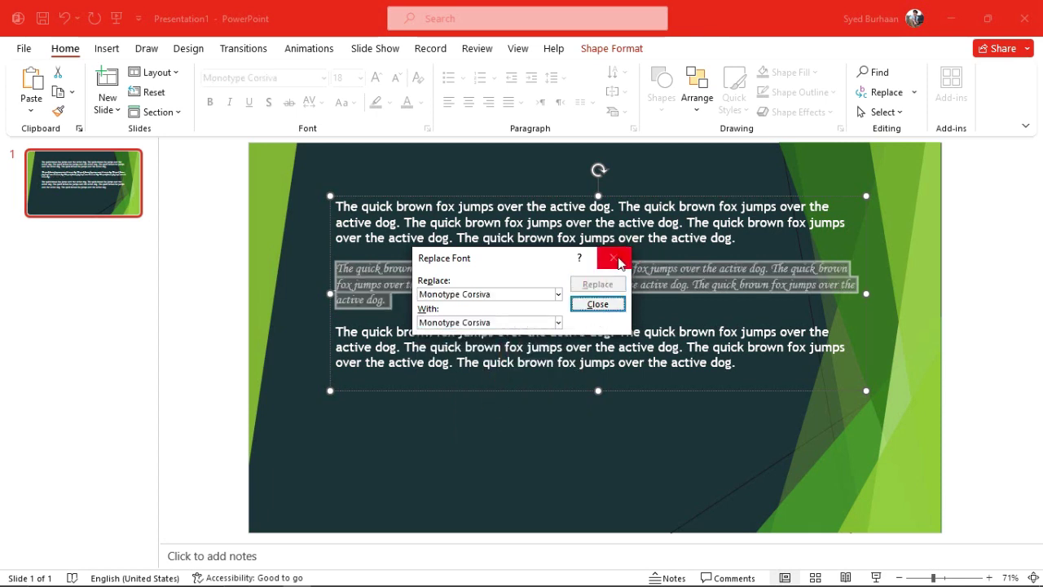
pyautogui.click(620, 258)
pyautogui.click(422, 297)
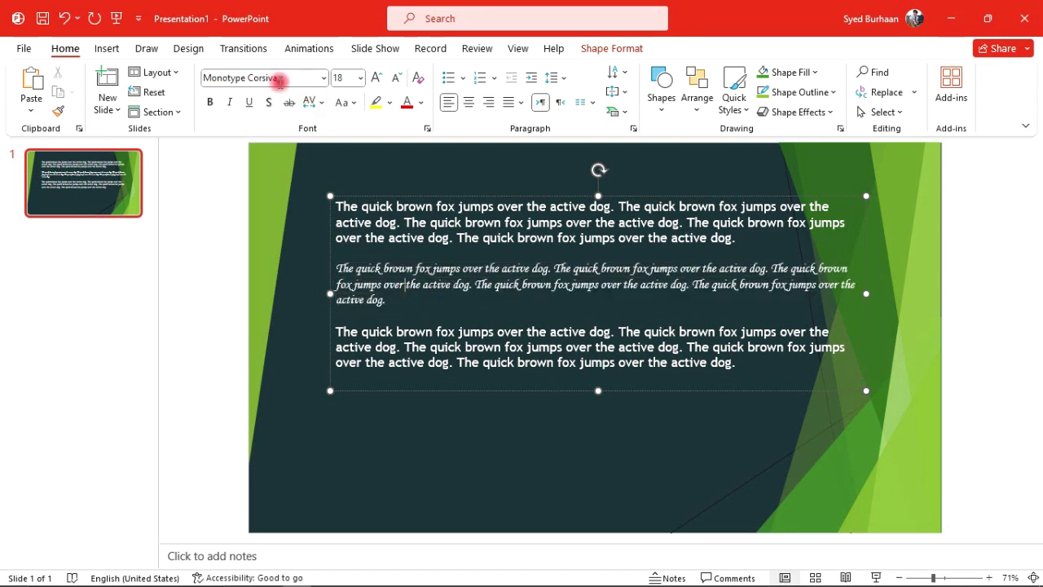
# - Select all the text inside the three-paragraph text box
pyautogui.click(914, 95)
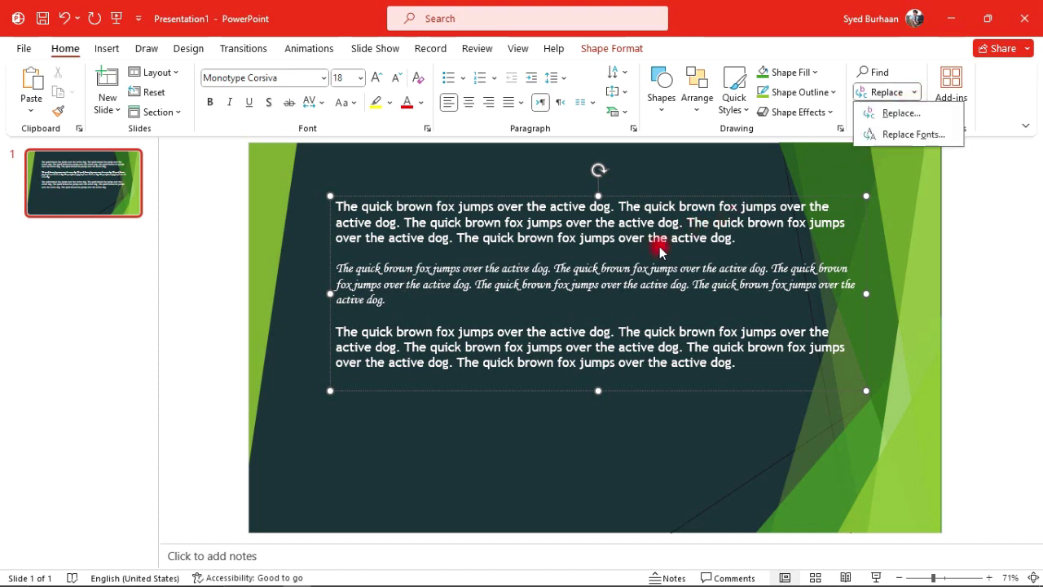
pyautogui.click(553, 297)
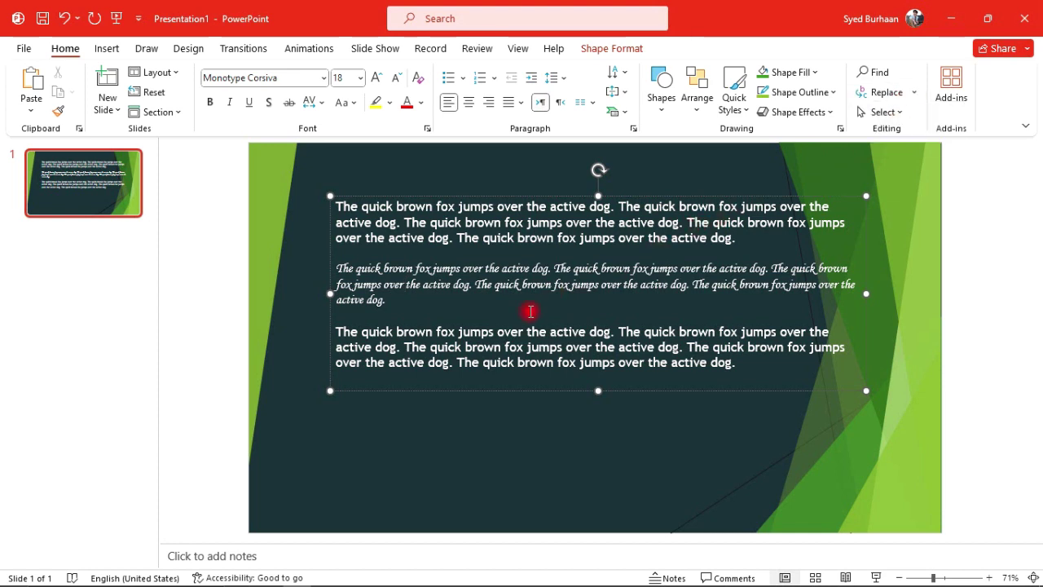
pyautogui.click(901, 114)
pyautogui.click(893, 135)
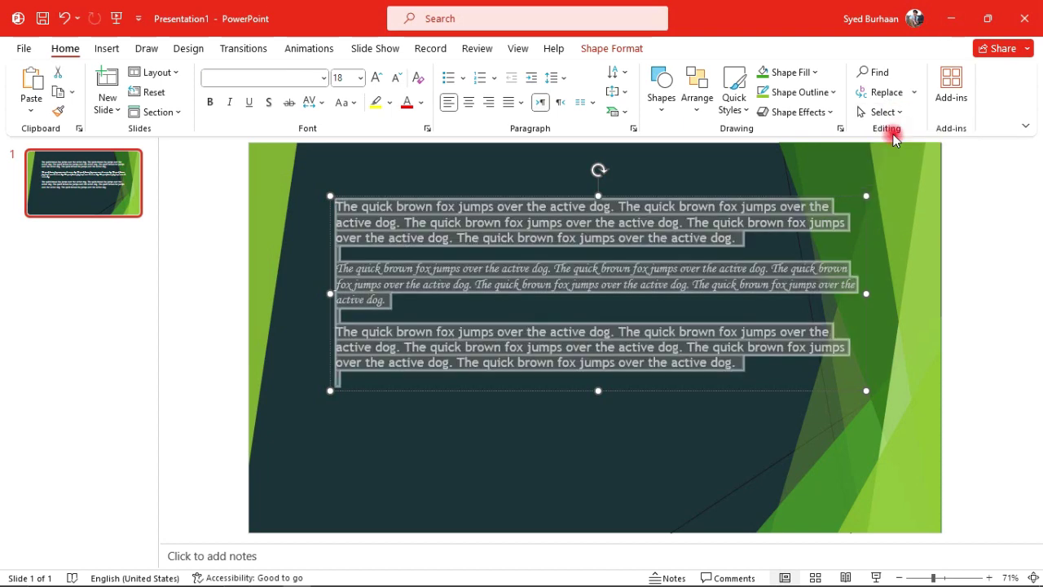
pyautogui.click(572, 448)
pyautogui.hotkey('ctrl', 'a')
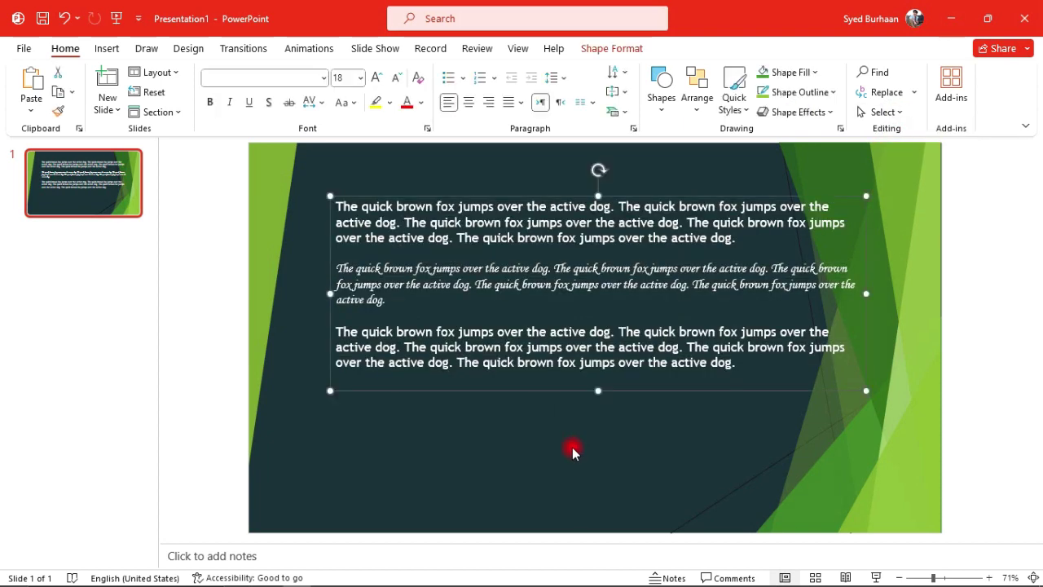
pyautogui.click(528, 334)
pyautogui.hotkey('ctrl', 'a')
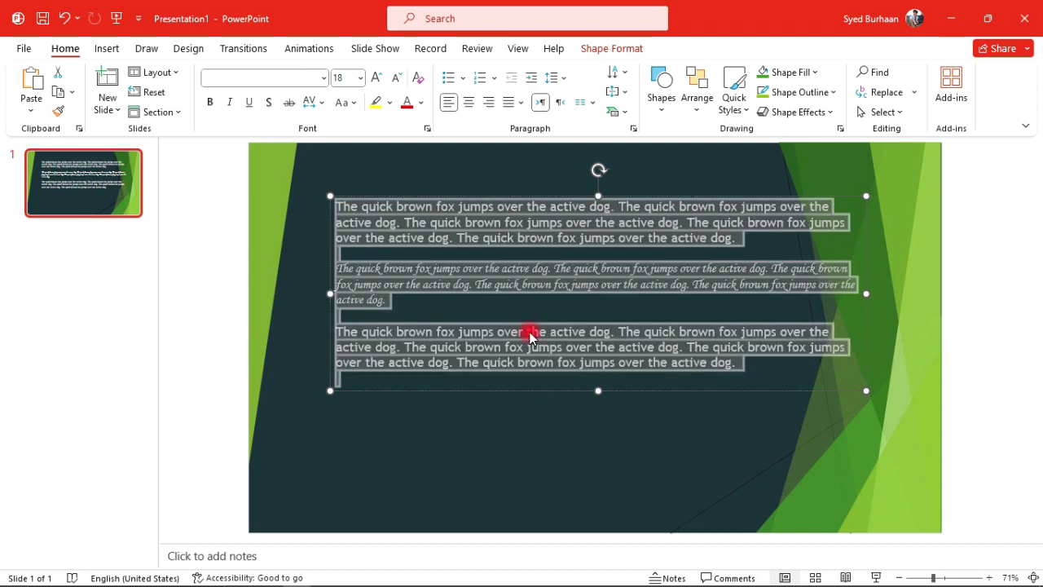
# - Select the text box as an object and copy-paste a duplicate of it
pyautogui.click(507, 455)
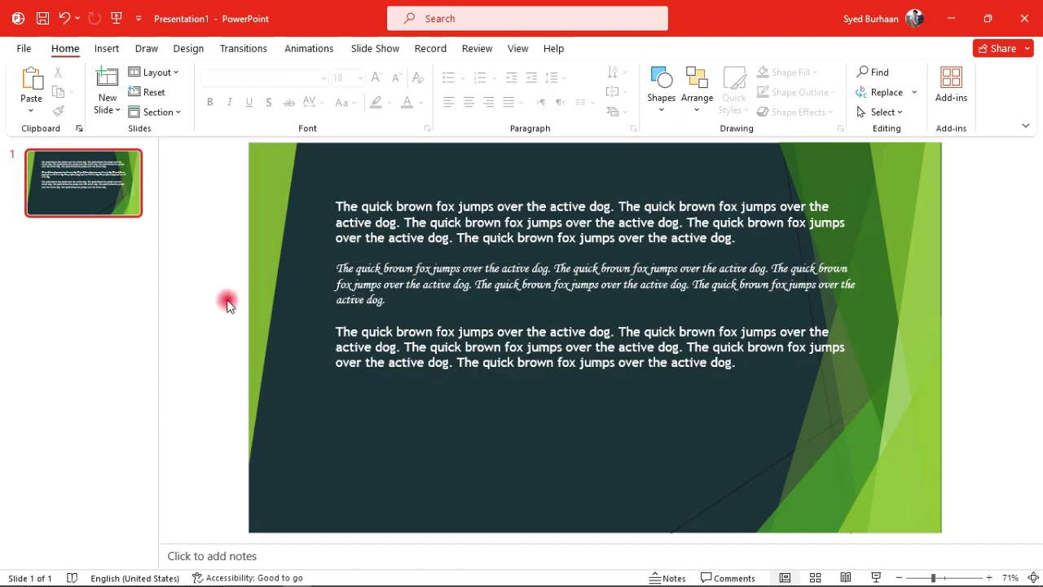
pyautogui.hotkey('ctrl', 'a')
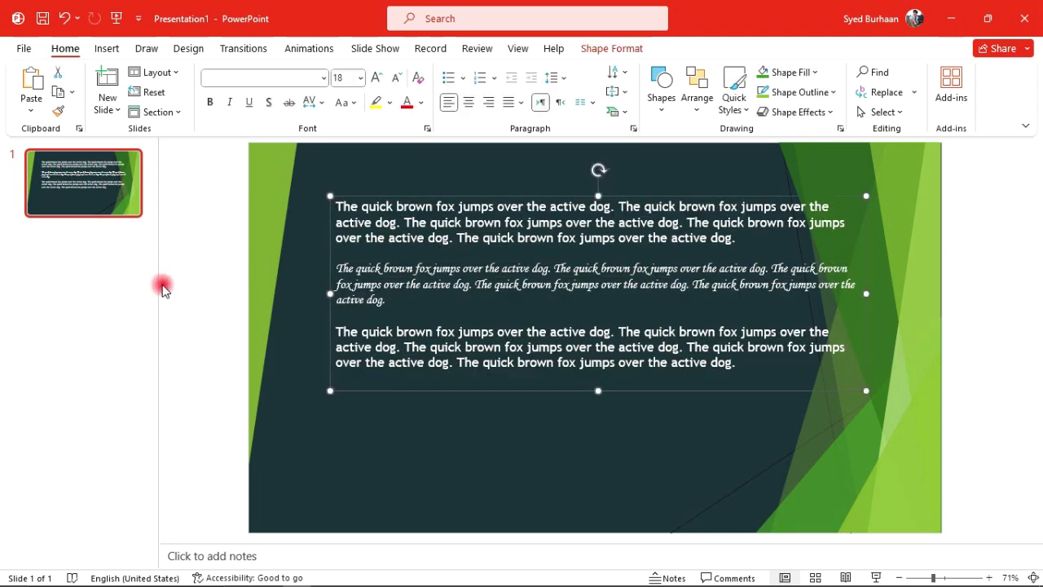
pyautogui.click(352, 456)
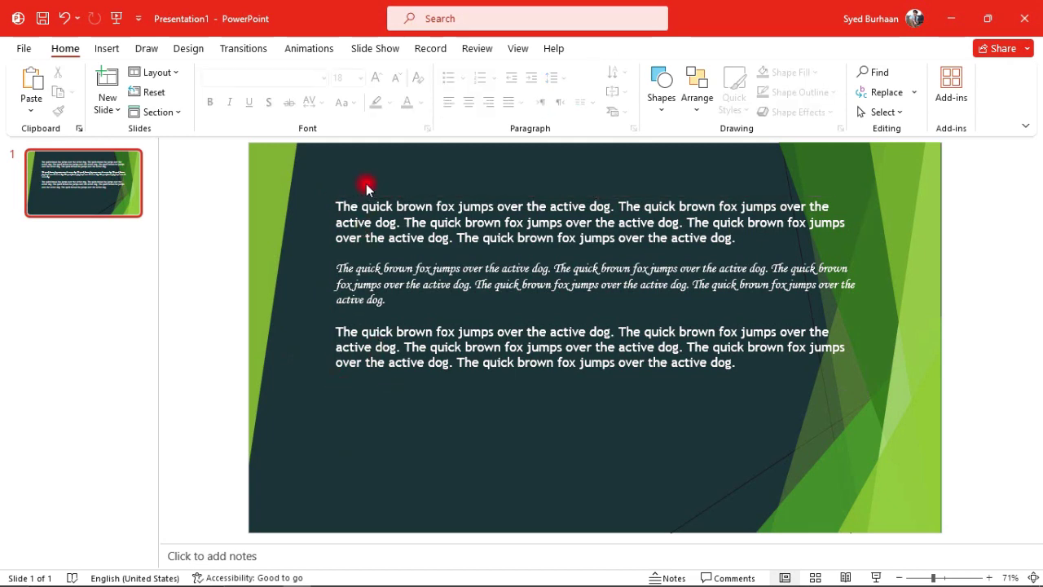
pyautogui.click(369, 209)
pyautogui.click(386, 195)
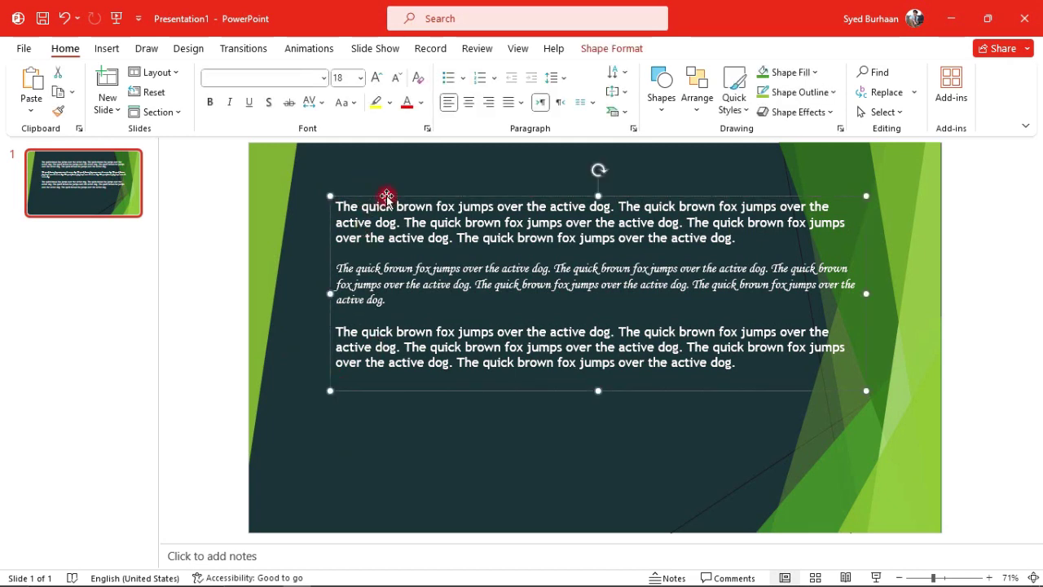
pyautogui.hotkey('ctrl', 'c')
pyautogui.hotkey('ctrl', 'v')
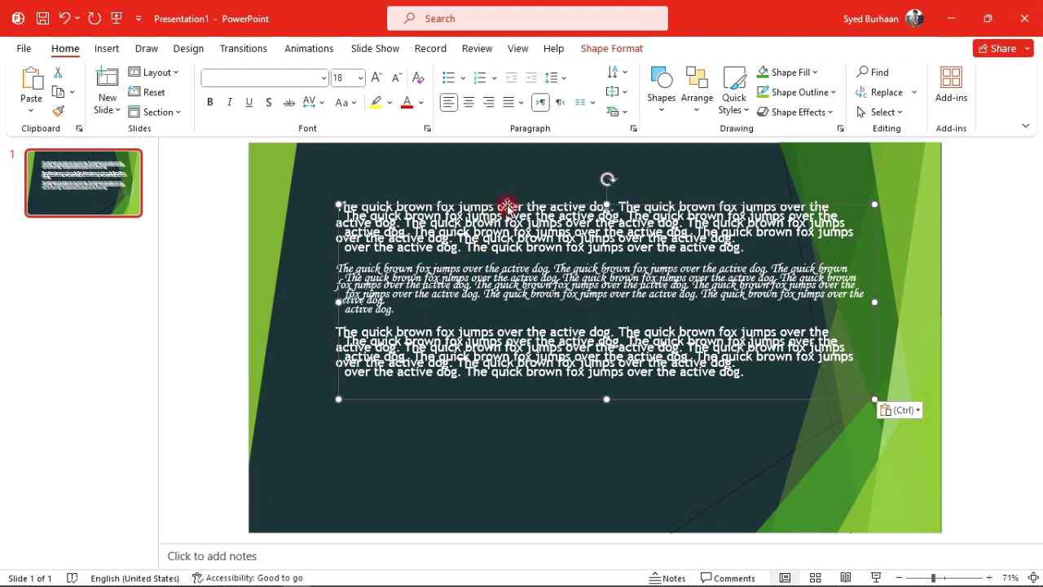
# - Move the pasted copy down-left and the original up toward the slide's top
pyautogui.moveTo(507, 205); pyautogui.dragTo(434, 357)
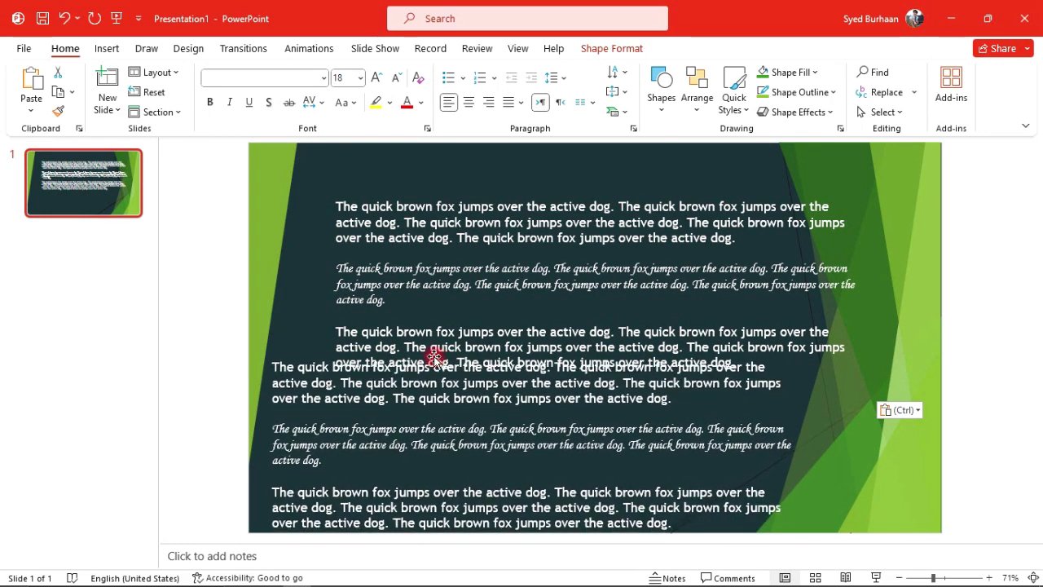
pyautogui.click(465, 223)
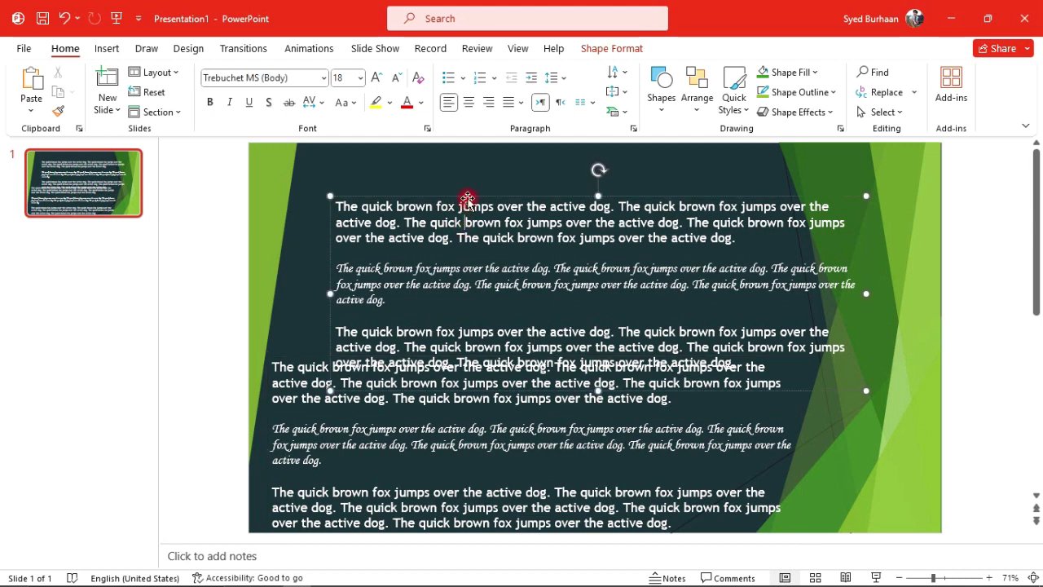
pyautogui.moveTo(467, 199); pyautogui.dragTo(422, 158)
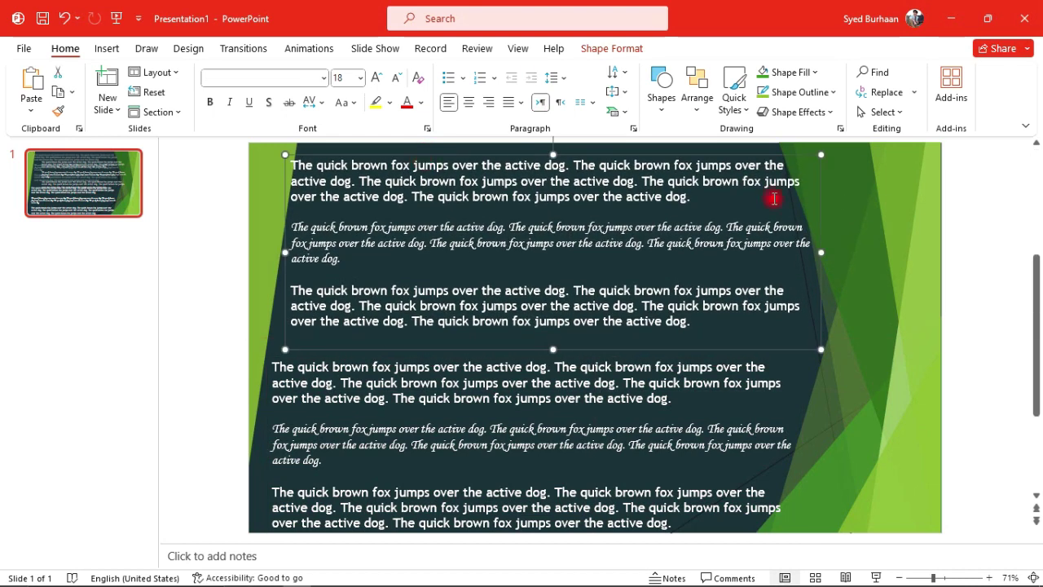
# - Select both text boxes, then all the text in the upper box
pyautogui.click(881, 255)
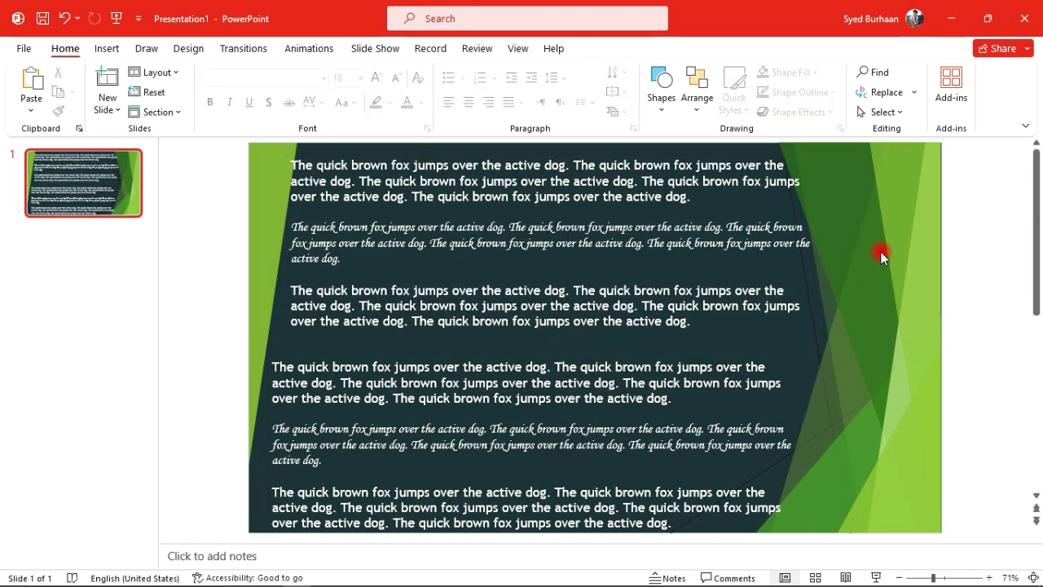
pyautogui.hotkey('ctrl', 'a')
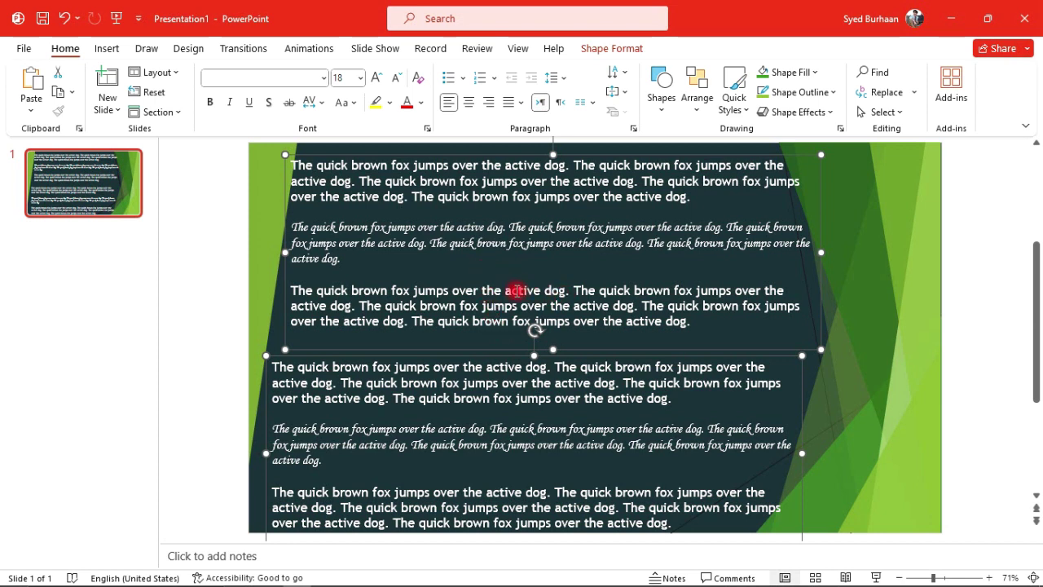
pyautogui.click(516, 291)
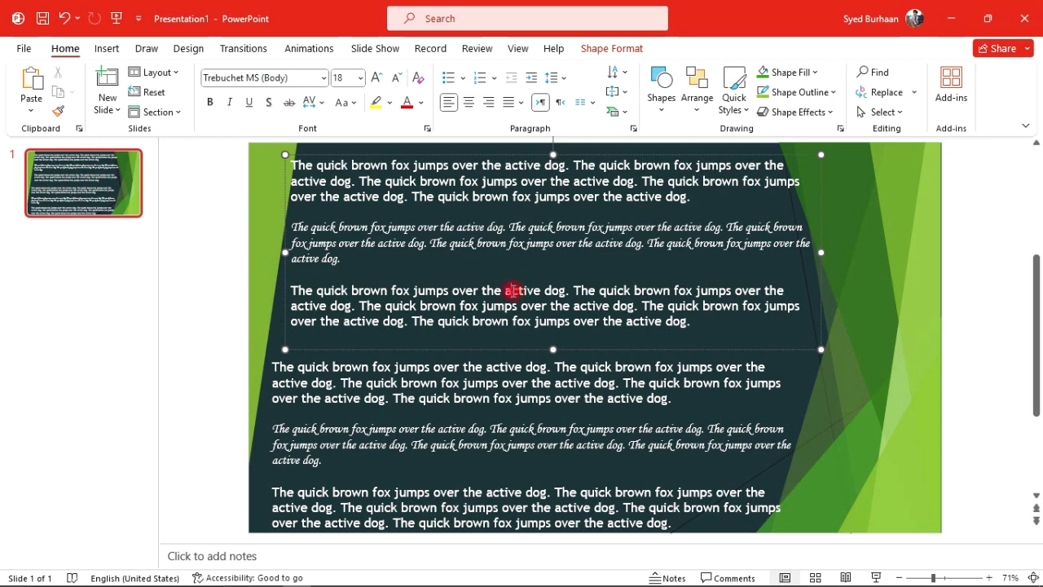
pyautogui.hotkey('ctrl', 'a')
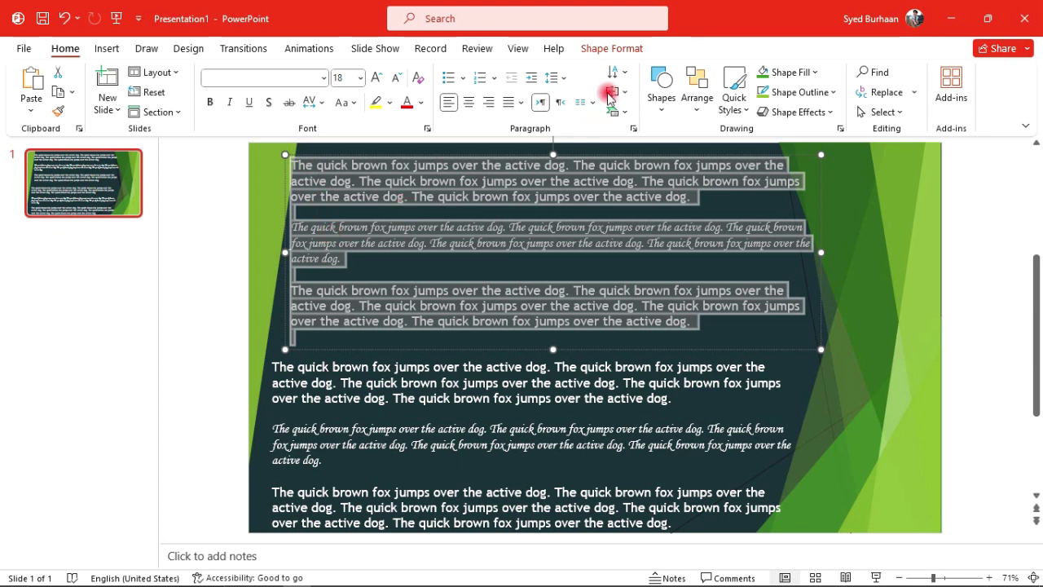
# - Delete the upper text box copy using Select Objects mode
pyautogui.click(900, 113)
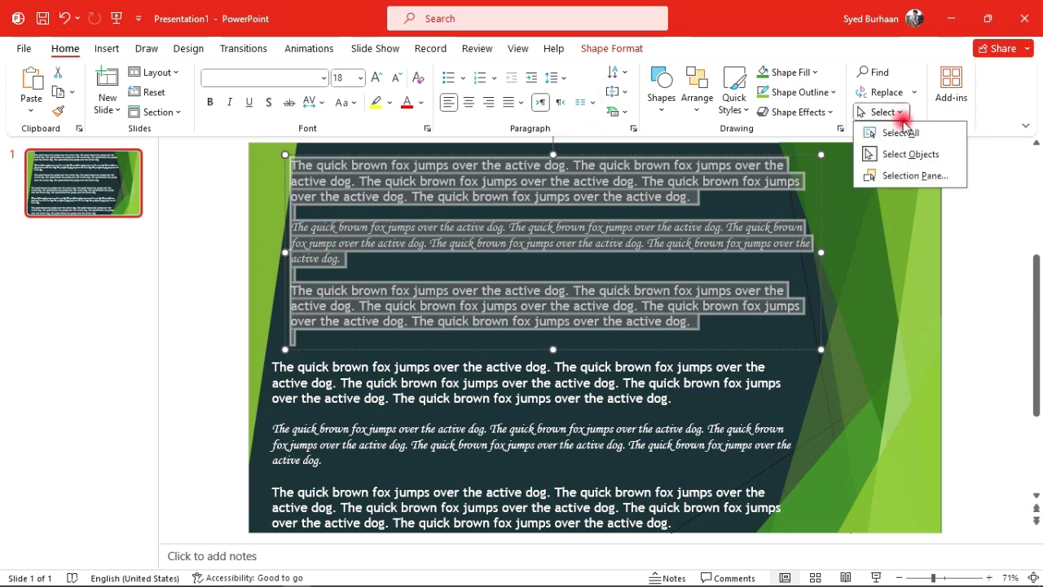
pyautogui.click(911, 156)
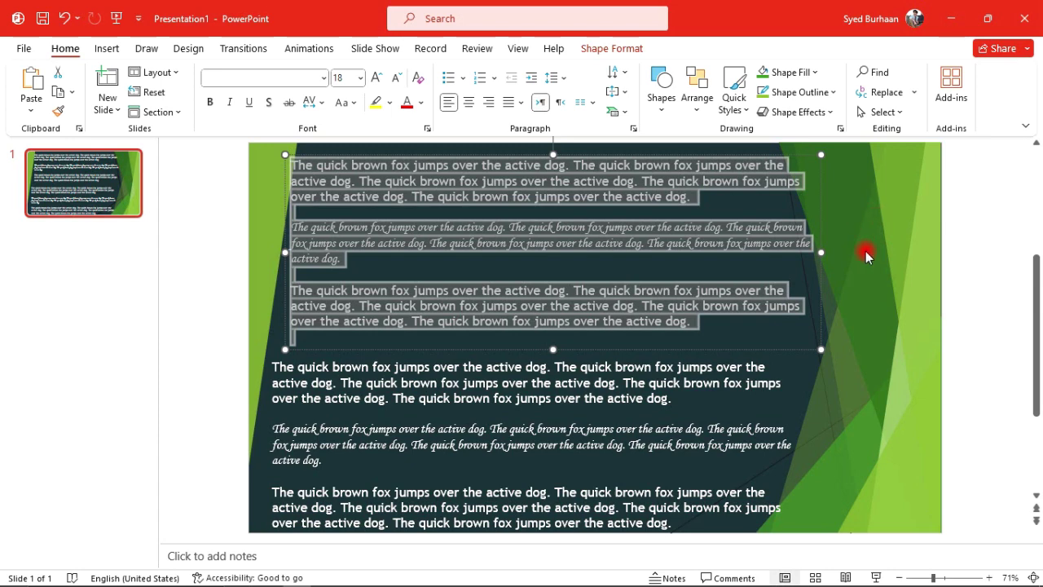
pyautogui.click(415, 156)
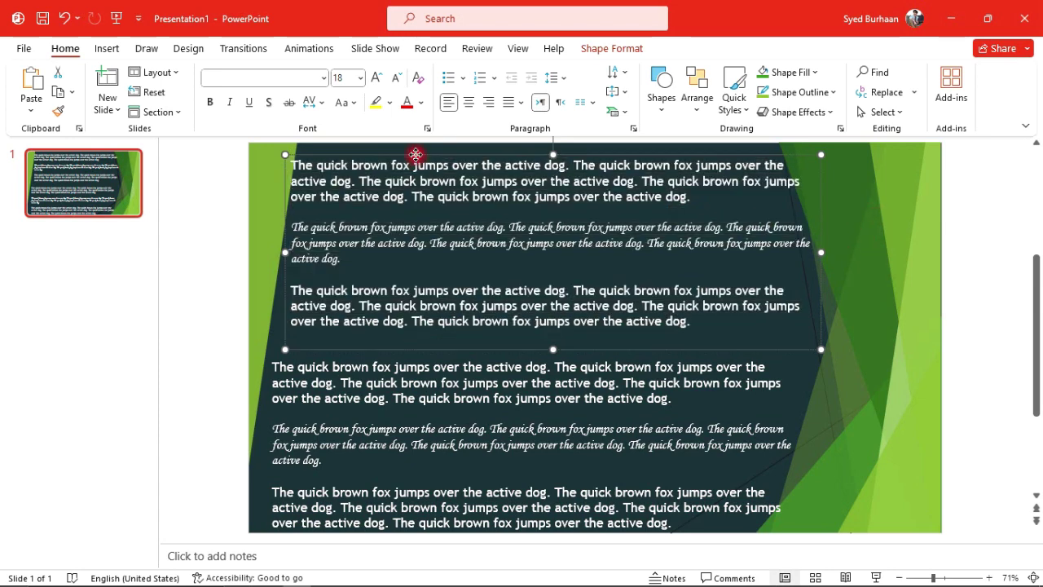
pyautogui.press('Delete')
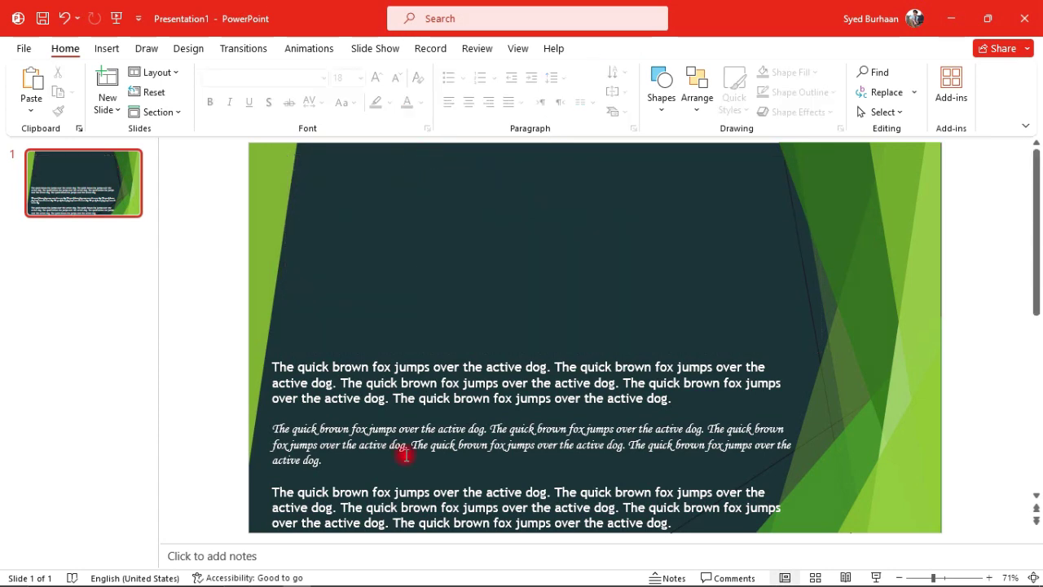
# - Drag the remaining text box up to the slide's centre
pyautogui.click(421, 382)
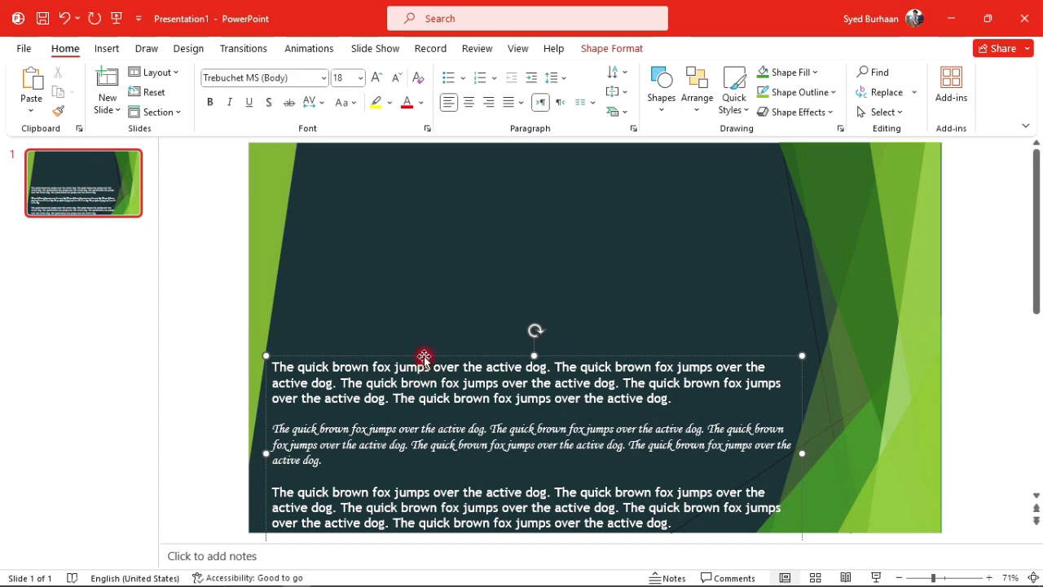
pyautogui.moveTo(424, 356); pyautogui.dragTo(451, 237)
pyautogui.click(905, 113)
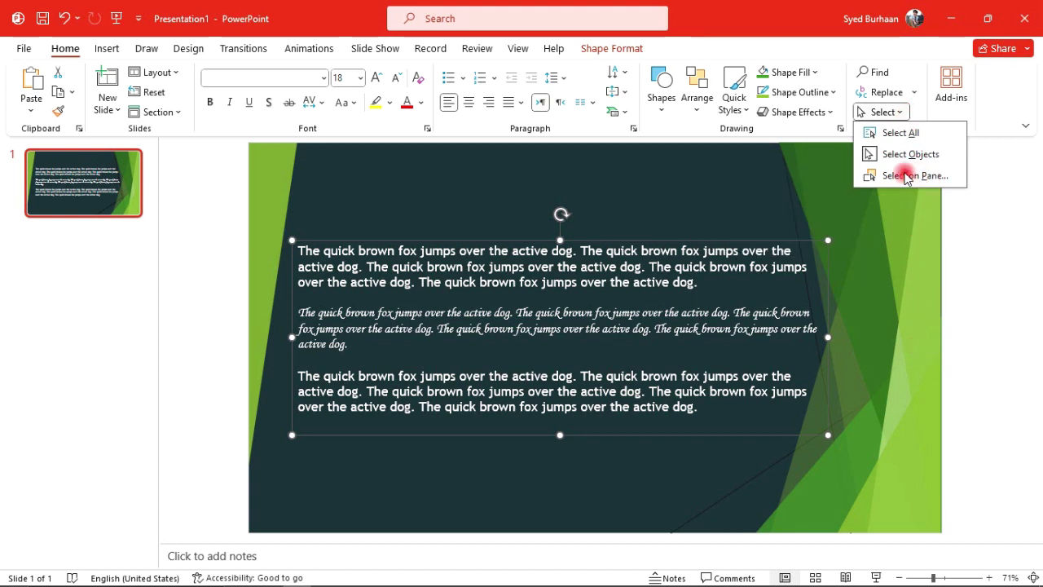
pyautogui.click(905, 176)
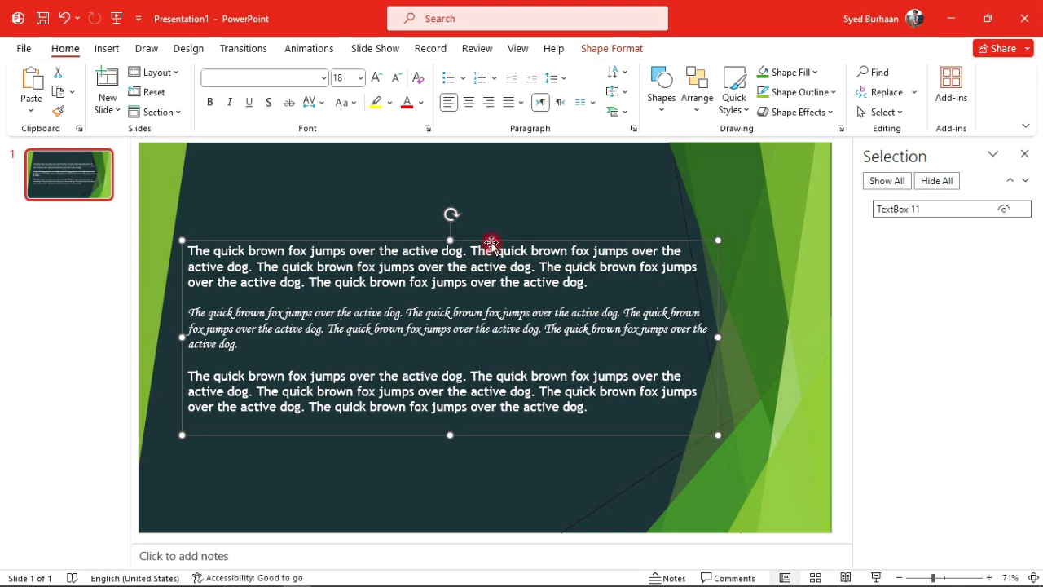
pyautogui.click(934, 181)
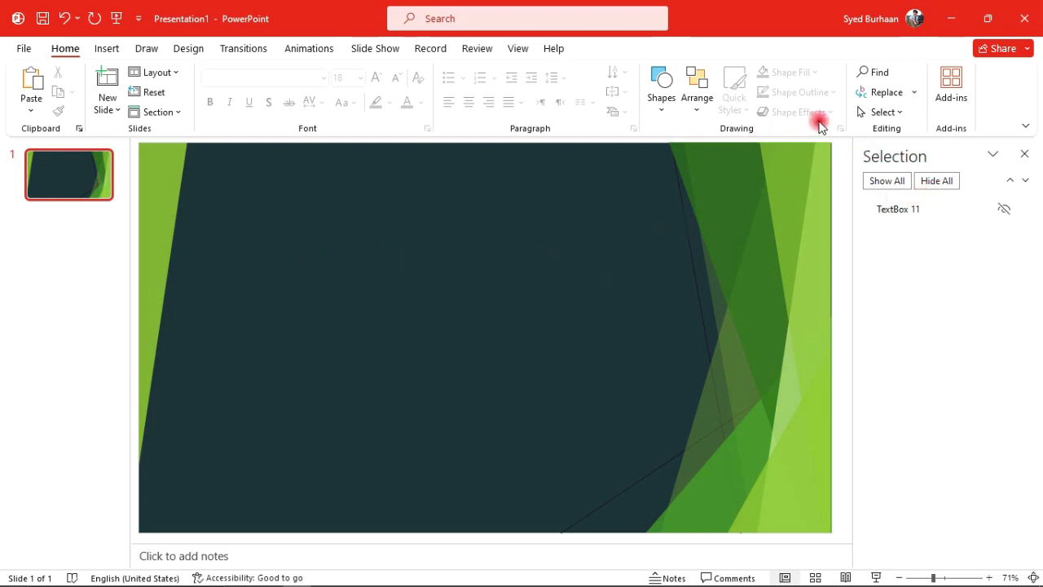
pyautogui.click(889, 180)
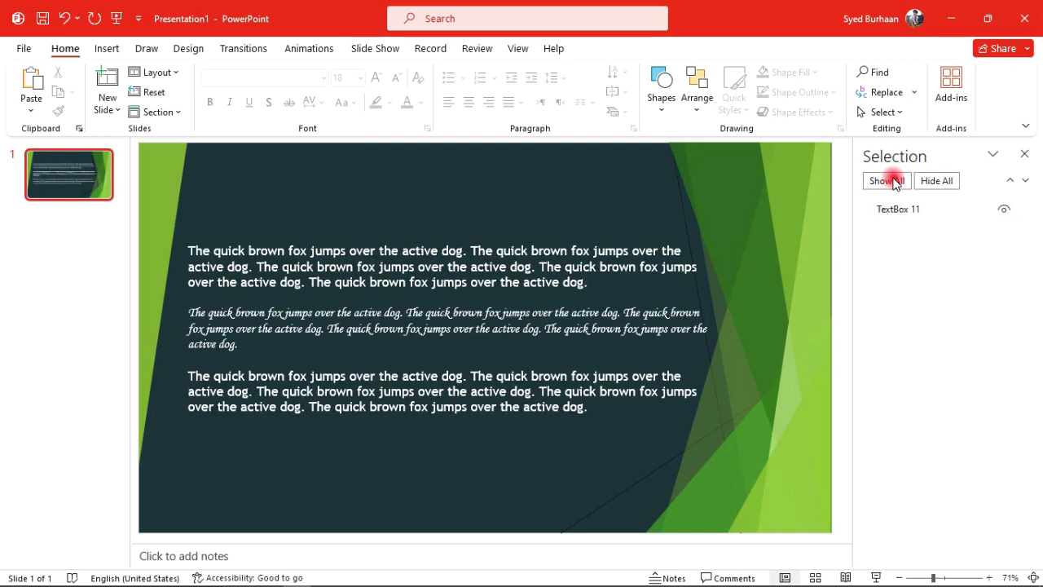
pyautogui.click(930, 182)
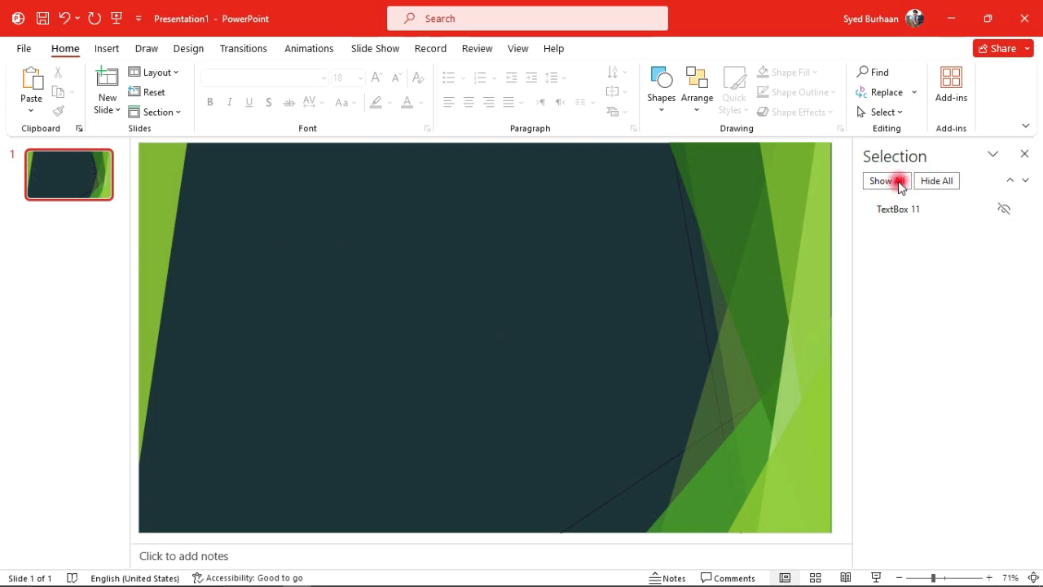
pyautogui.click(899, 181)
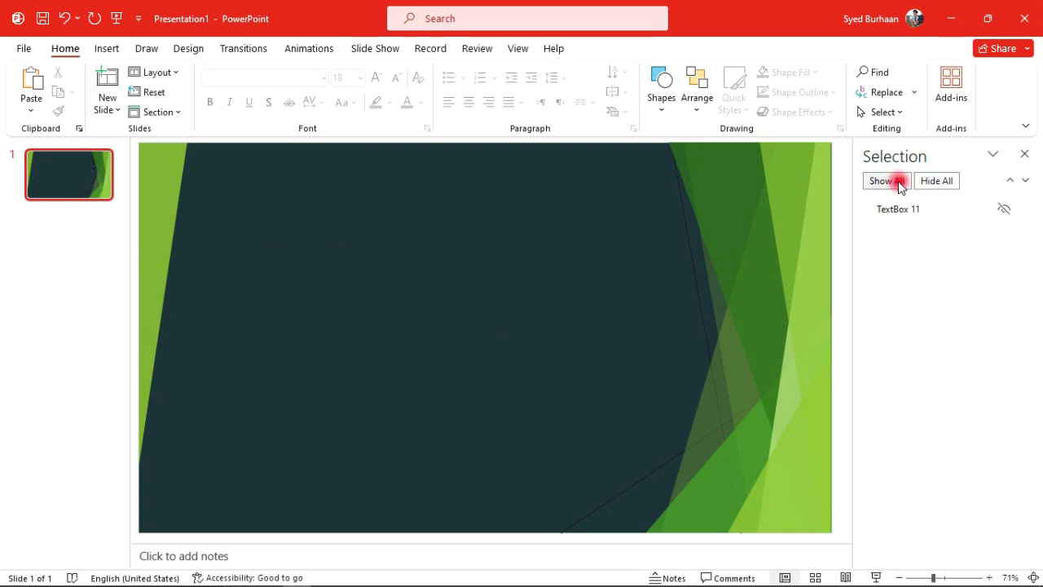
pyautogui.click(1026, 155)
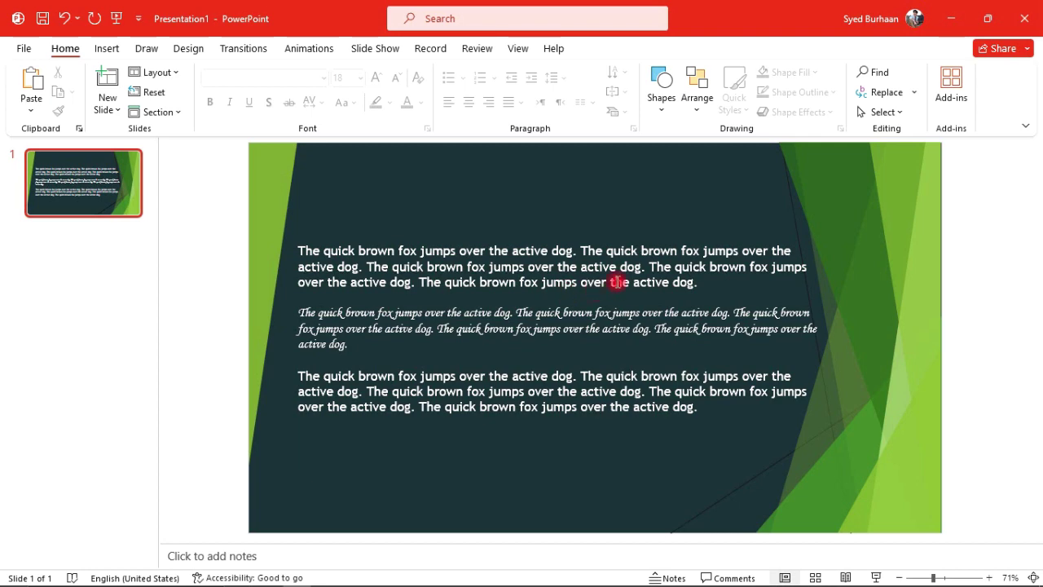
# - Minimise PowerPoint, then refresh the desktop four times from its right-click menu
pyautogui.click(950, 18)
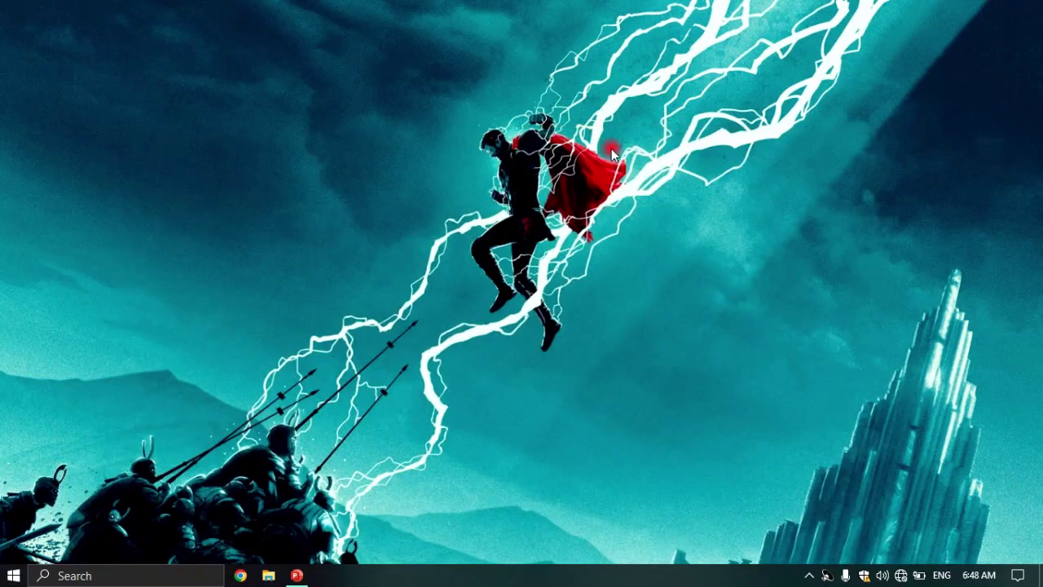
pyautogui.rightClick(316, 148)
pyautogui.click(352, 189)
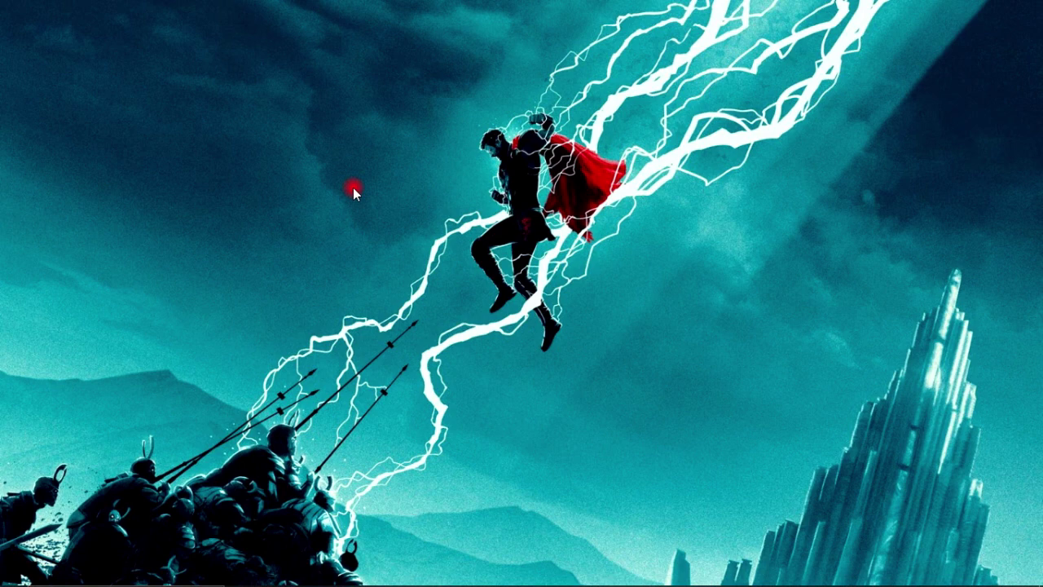
pyautogui.rightClick(251, 141)
pyautogui.click(283, 186)
pyautogui.rightClick(283, 188)
pyautogui.click(323, 233)
pyautogui.rightClick(219, 132)
pyautogui.click(241, 173)
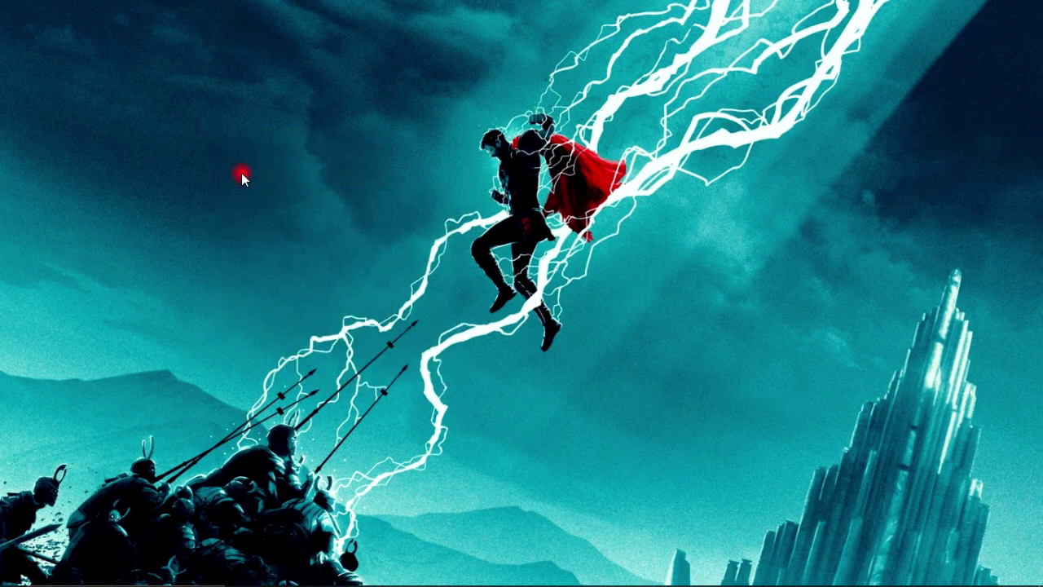